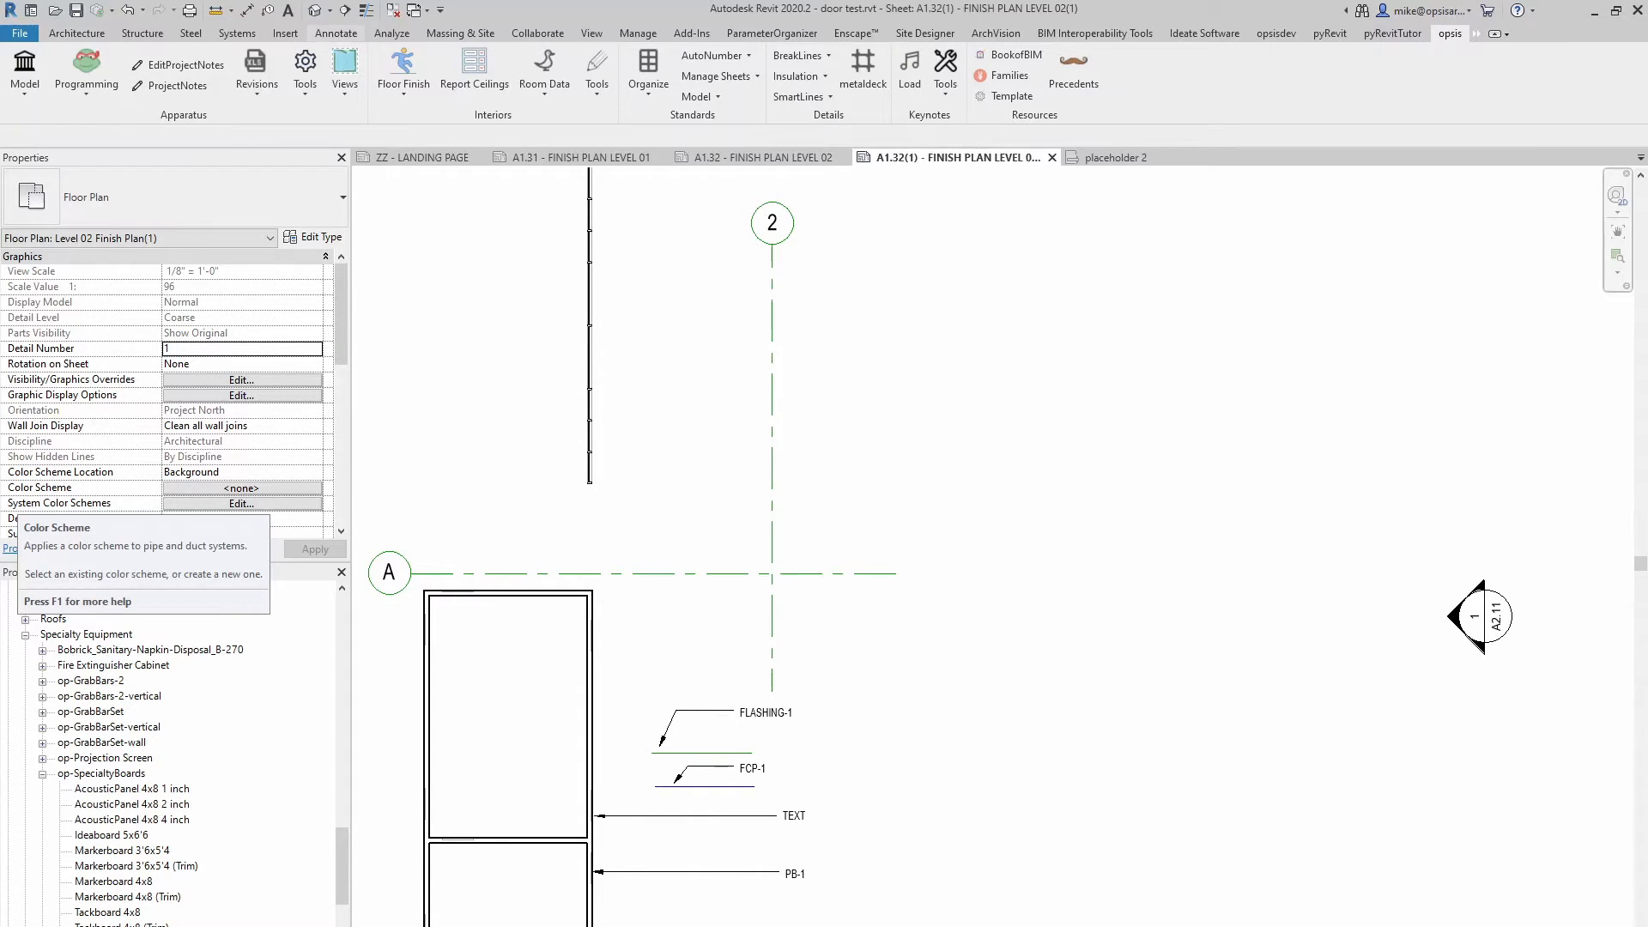
Place an element keynote with a leader on the vertical wall above grid A and browse the ARCH keynotes without choosing one
{"action": "left_click", "coordinate": [336, 33]}
{"action": "left_click", "coordinate": [1242, 96]}
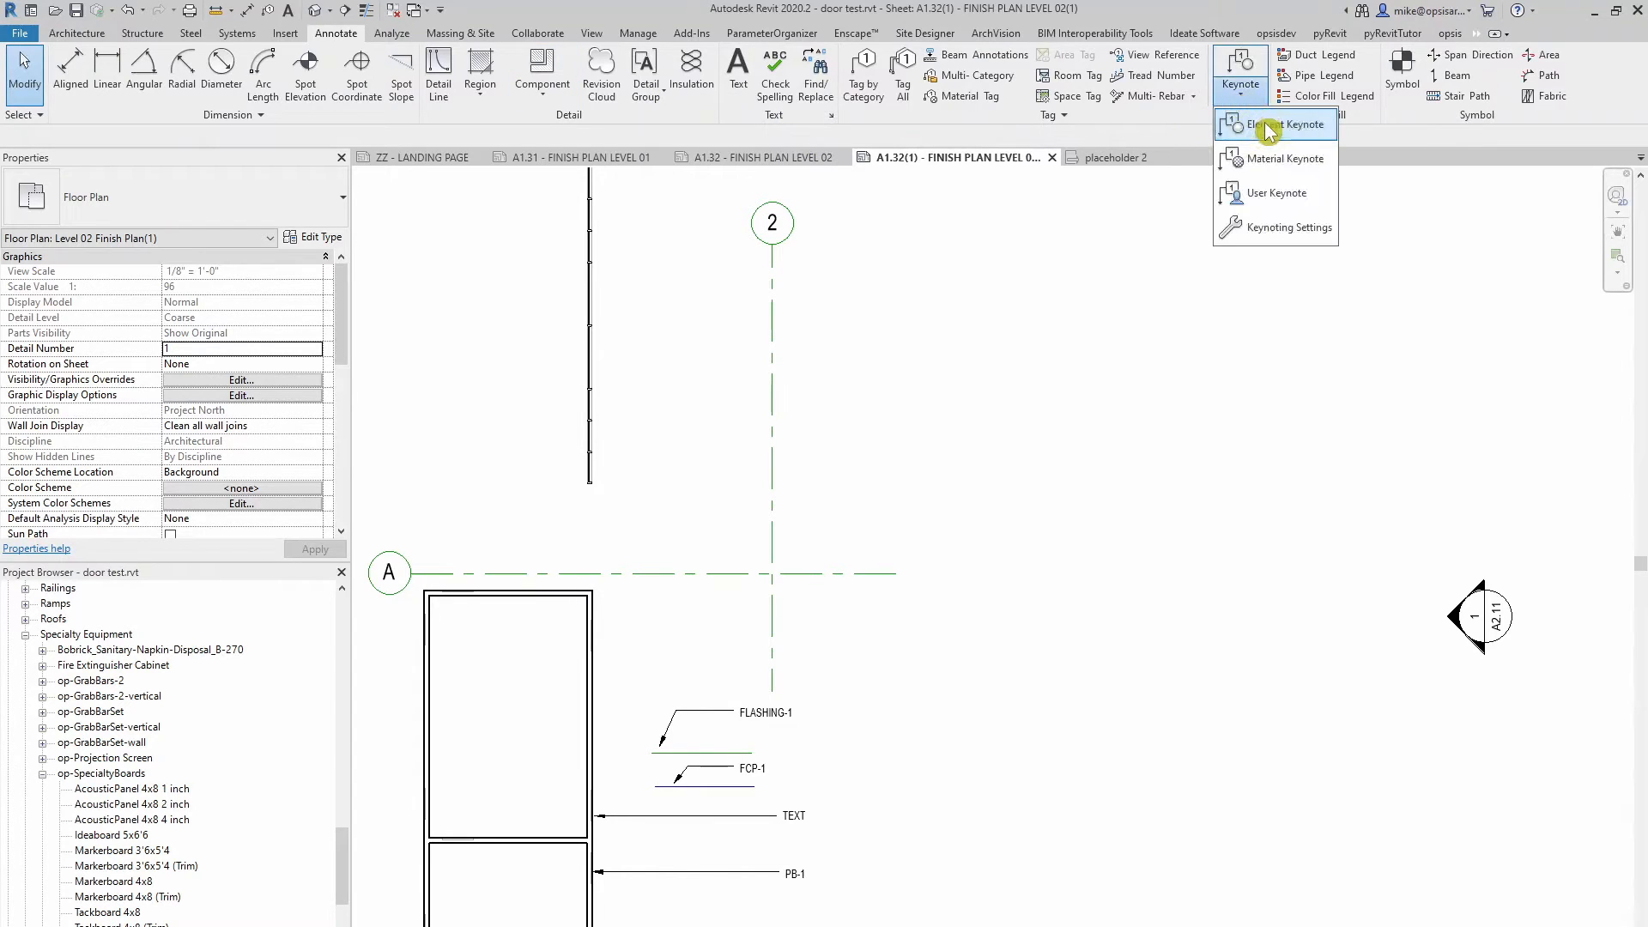
{"action": "left_click", "coordinate": [1263, 124]}
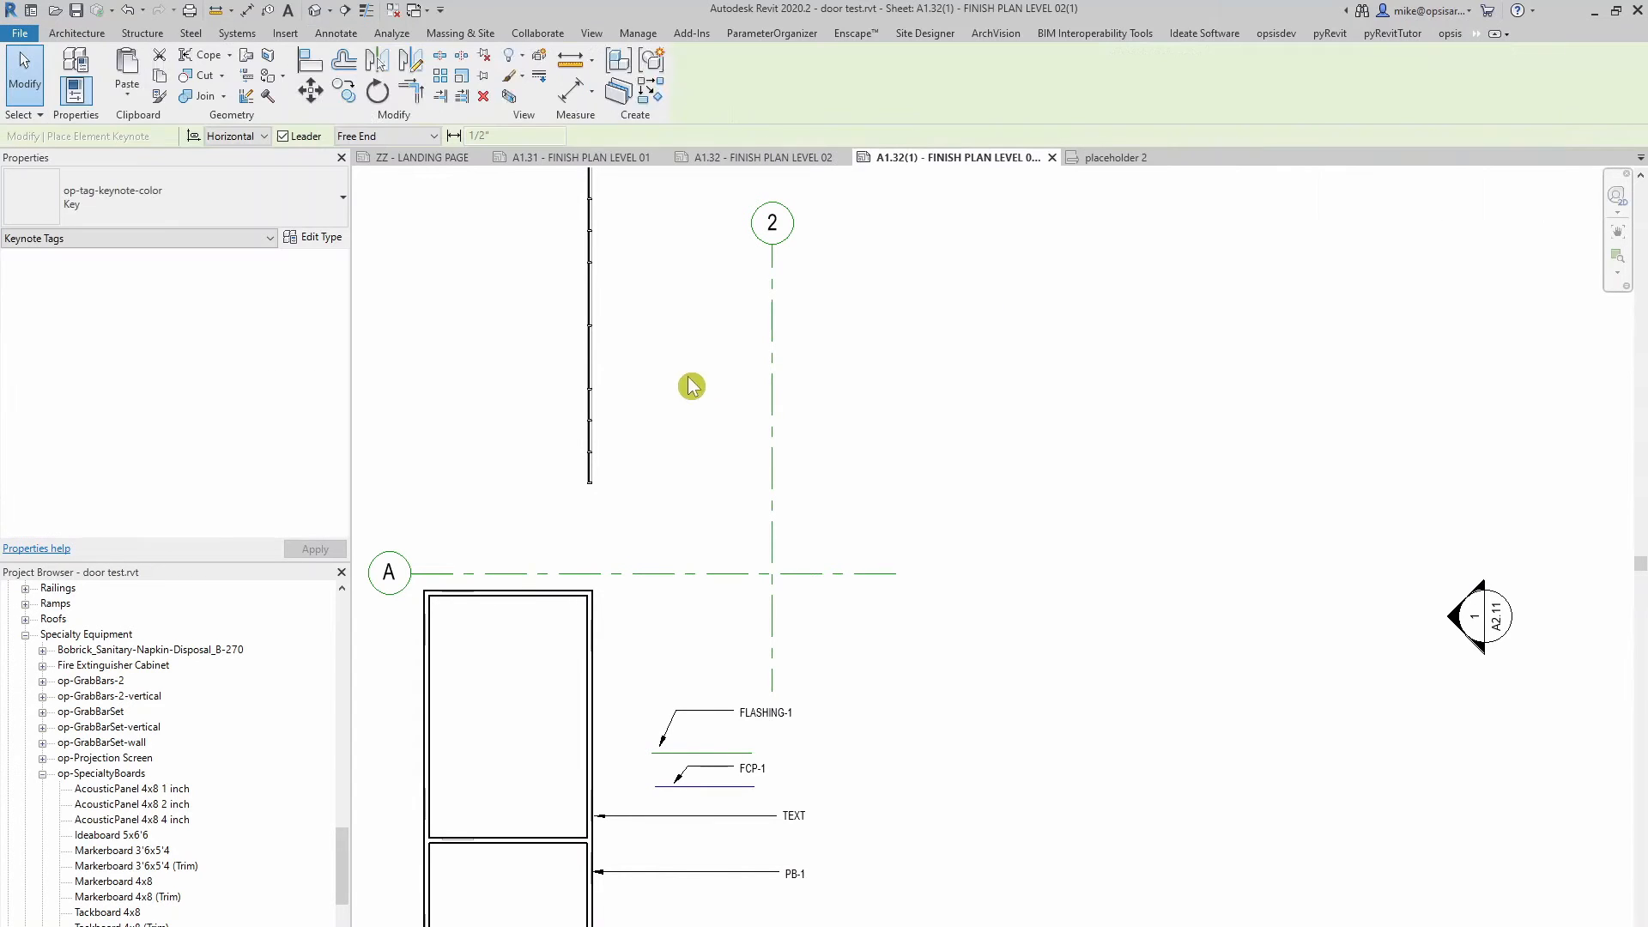
{"action": "left_click", "coordinate": [593, 405]}
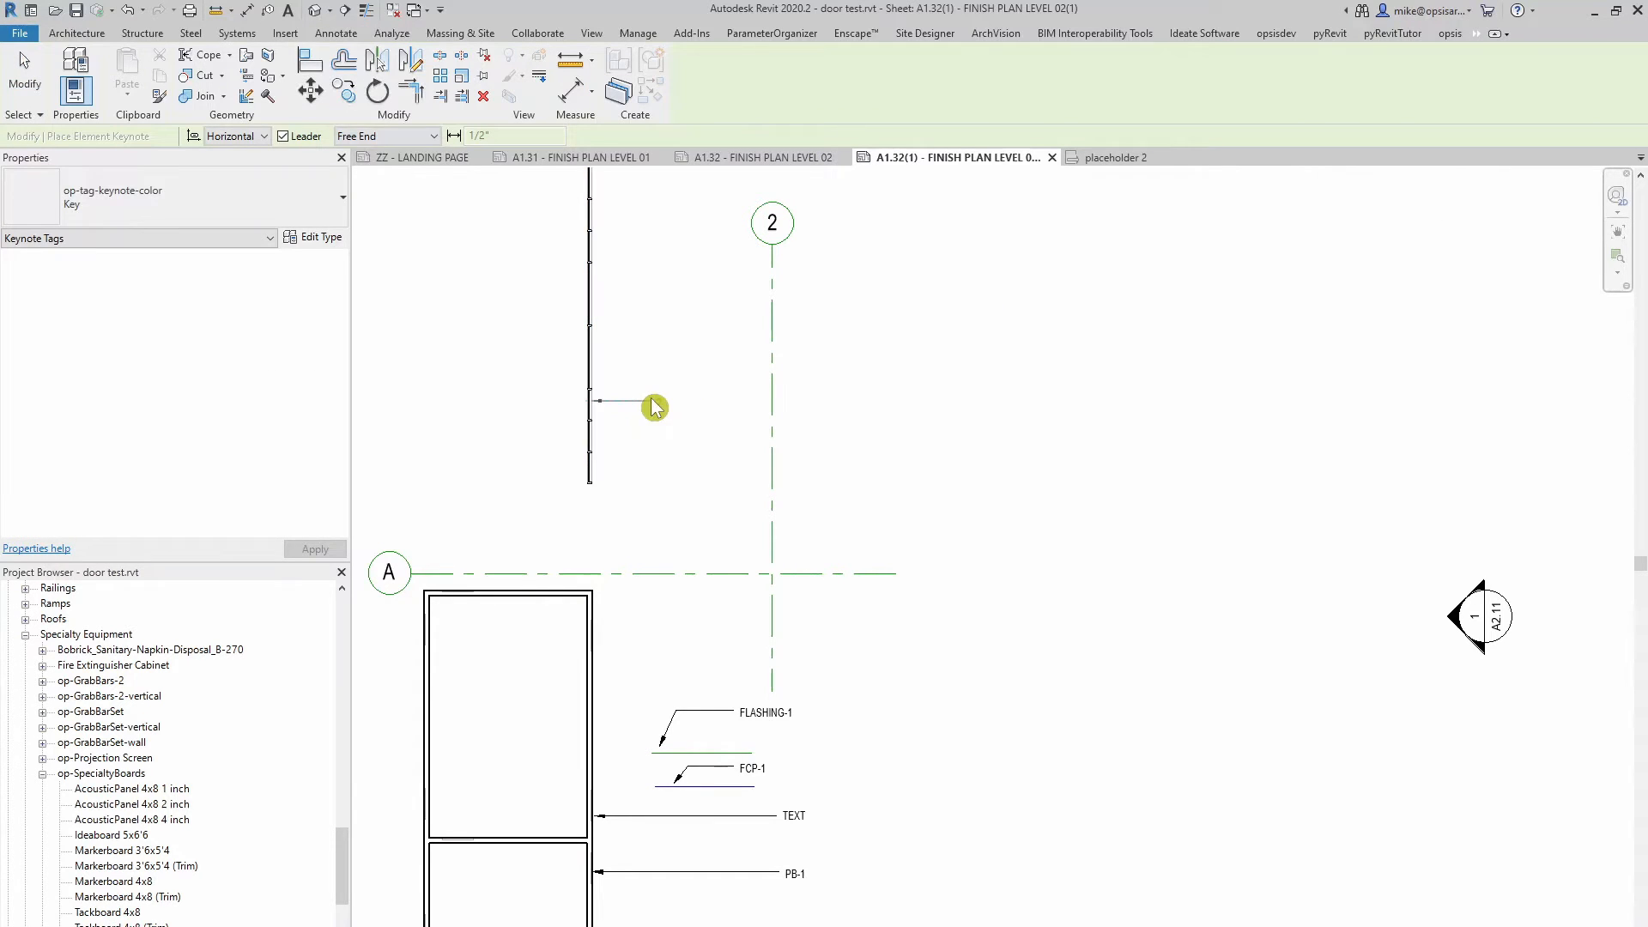
{"action": "left_click", "coordinate": [721, 412]}
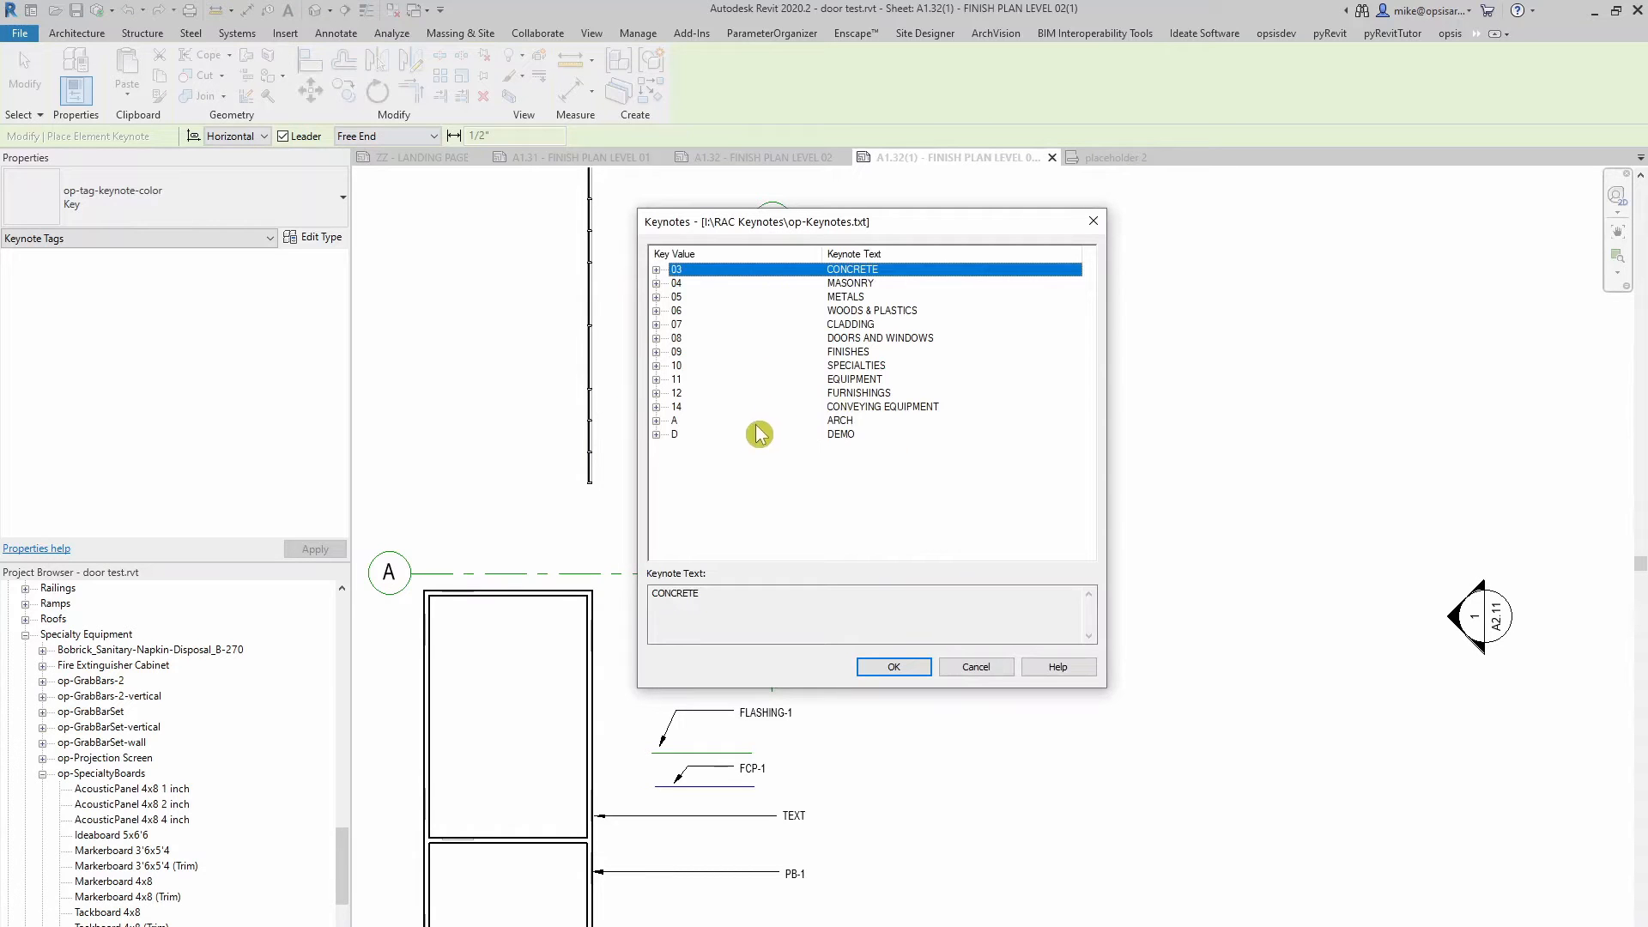
{"action": "left_click", "coordinate": [657, 420]}
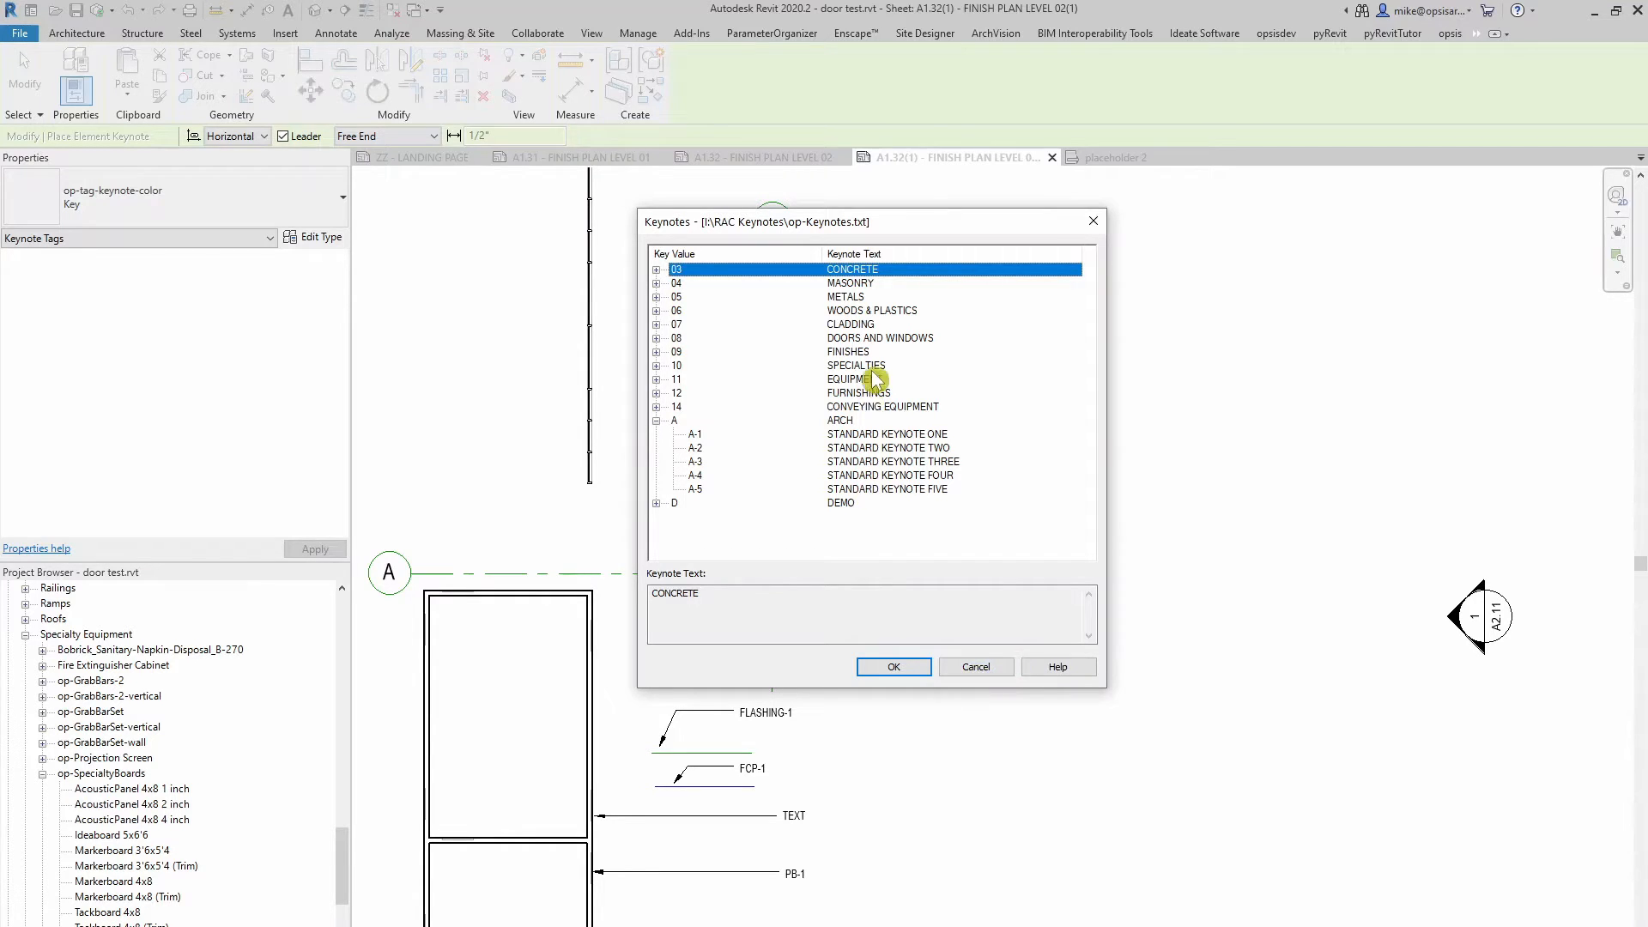
{"action": "left_click", "coordinate": [977, 669]}
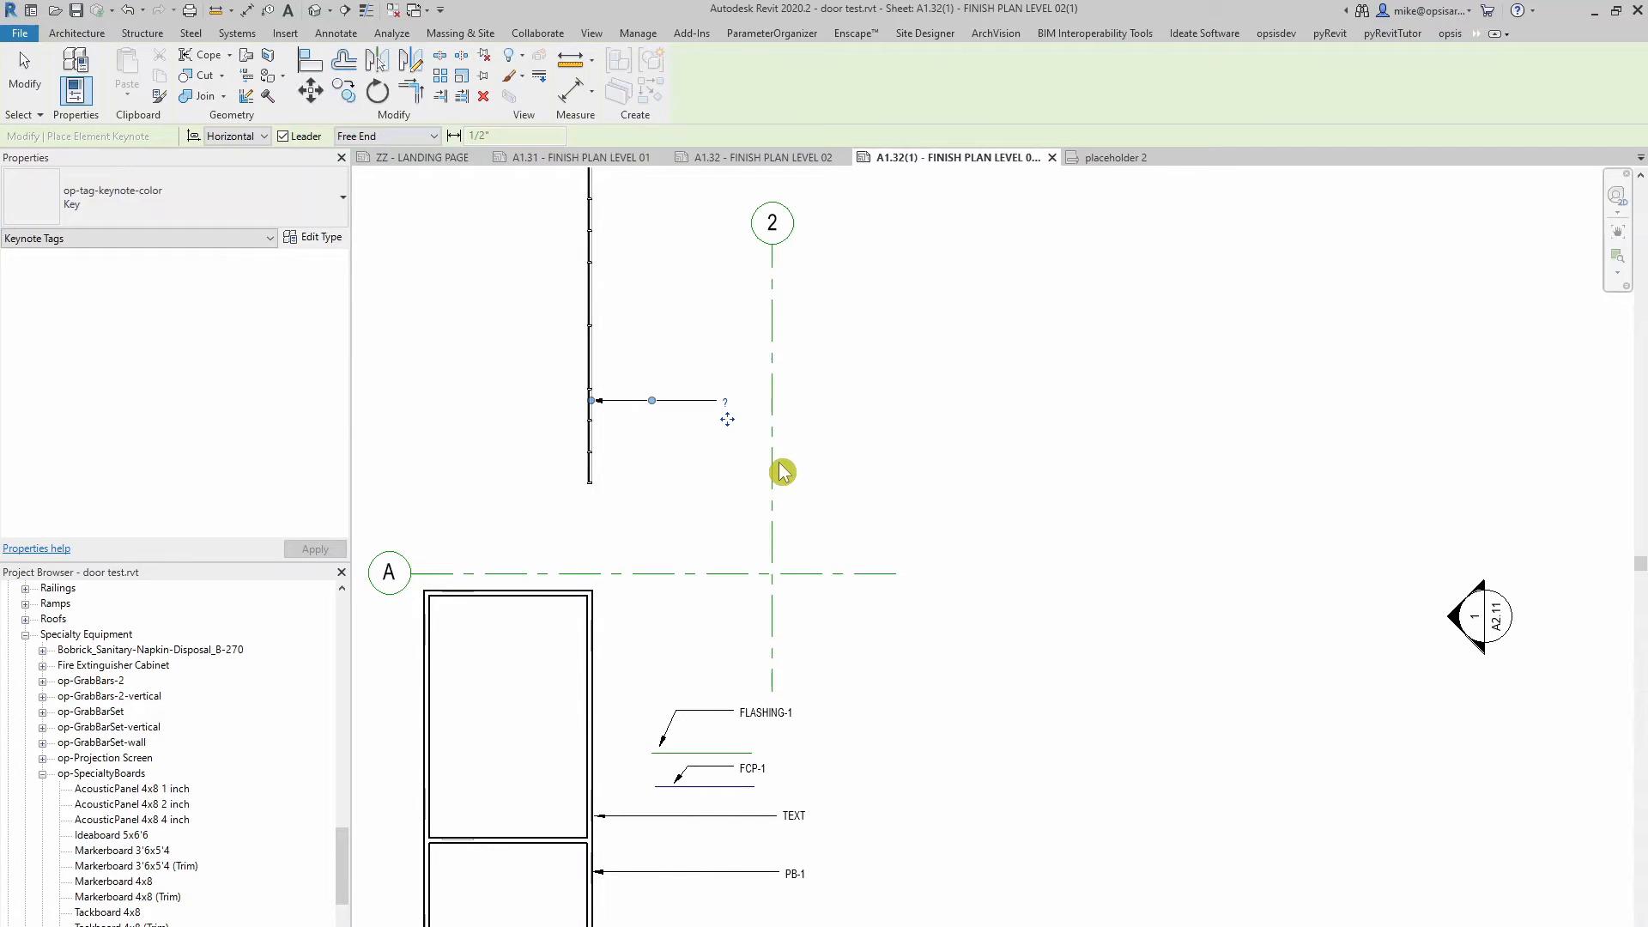
Remove the unassigned keynote tag from the vertical wall
{"action": "key", "text": "Escape"}
{"action": "left_click", "coordinate": [684, 401]}
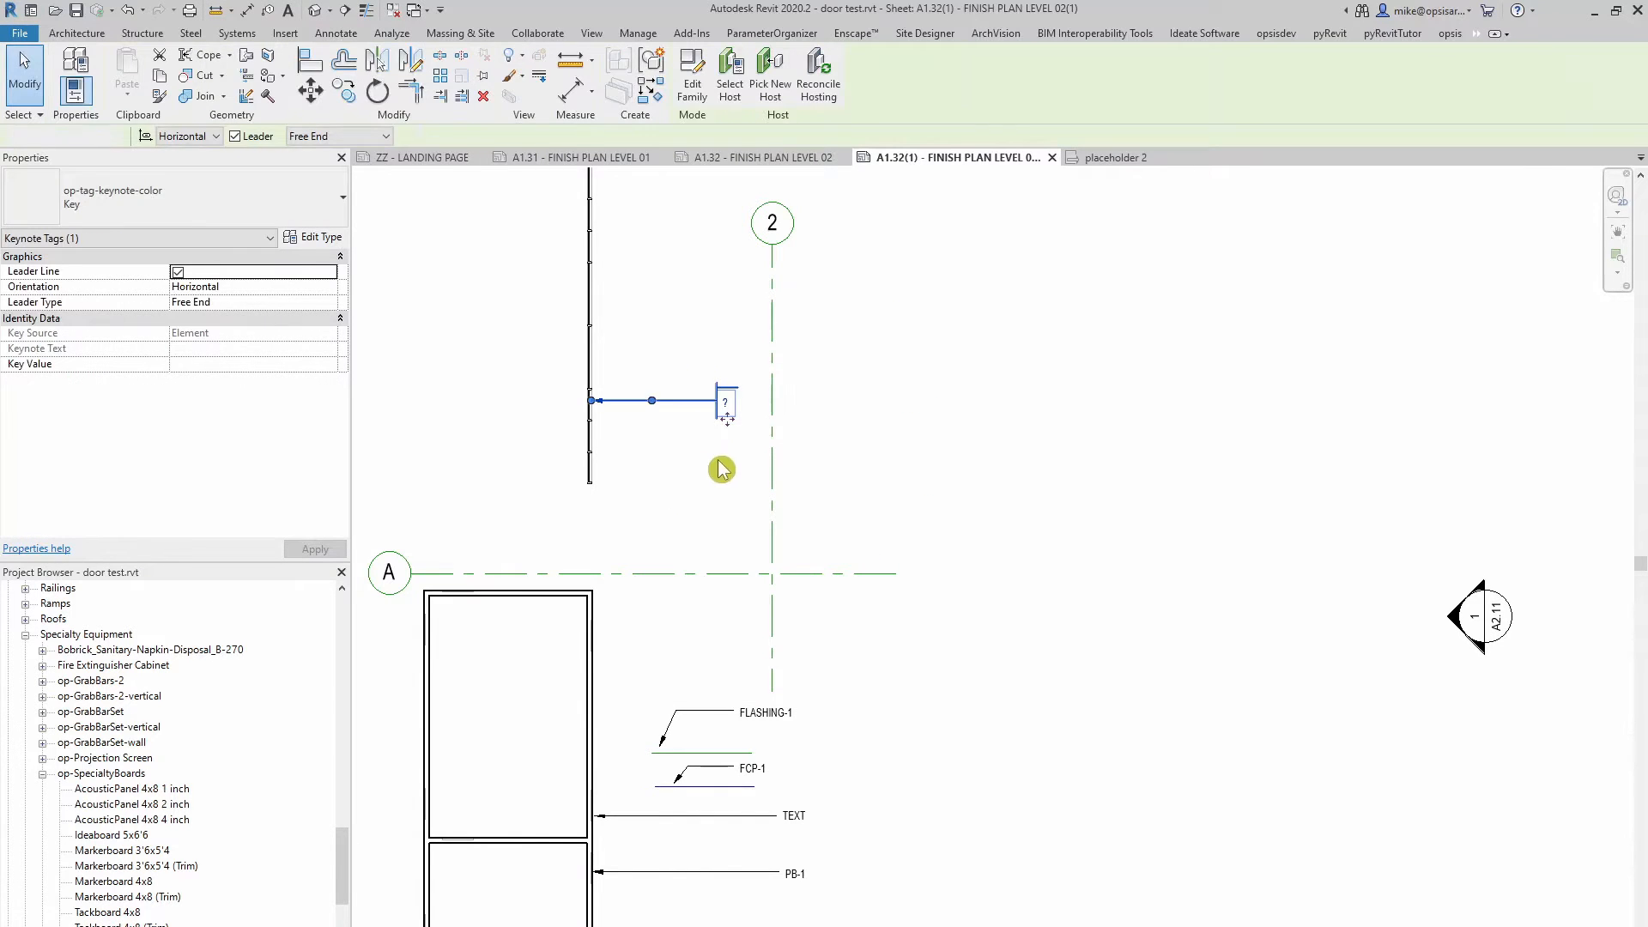
{"action": "key", "text": "Escape"}
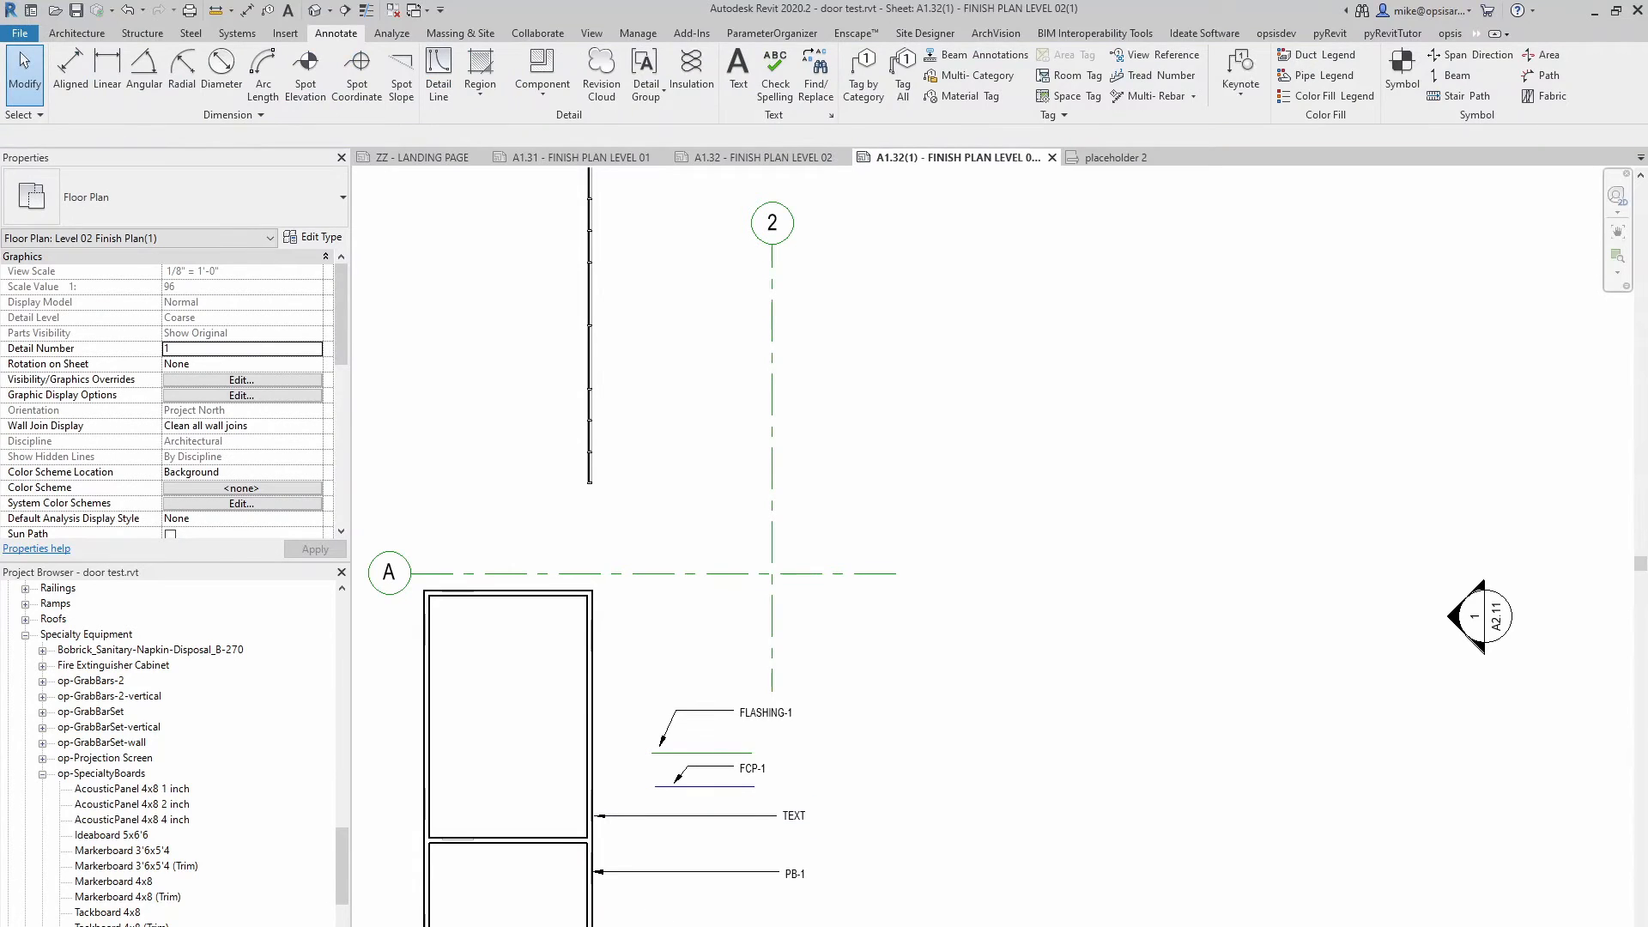
Review the 111111 Test Project Material Legend in Smartsheet and, back in Revit, the keynote_smartsheet_name parameter in Project Information
{"action": "key", "text": "alt+Tab"}
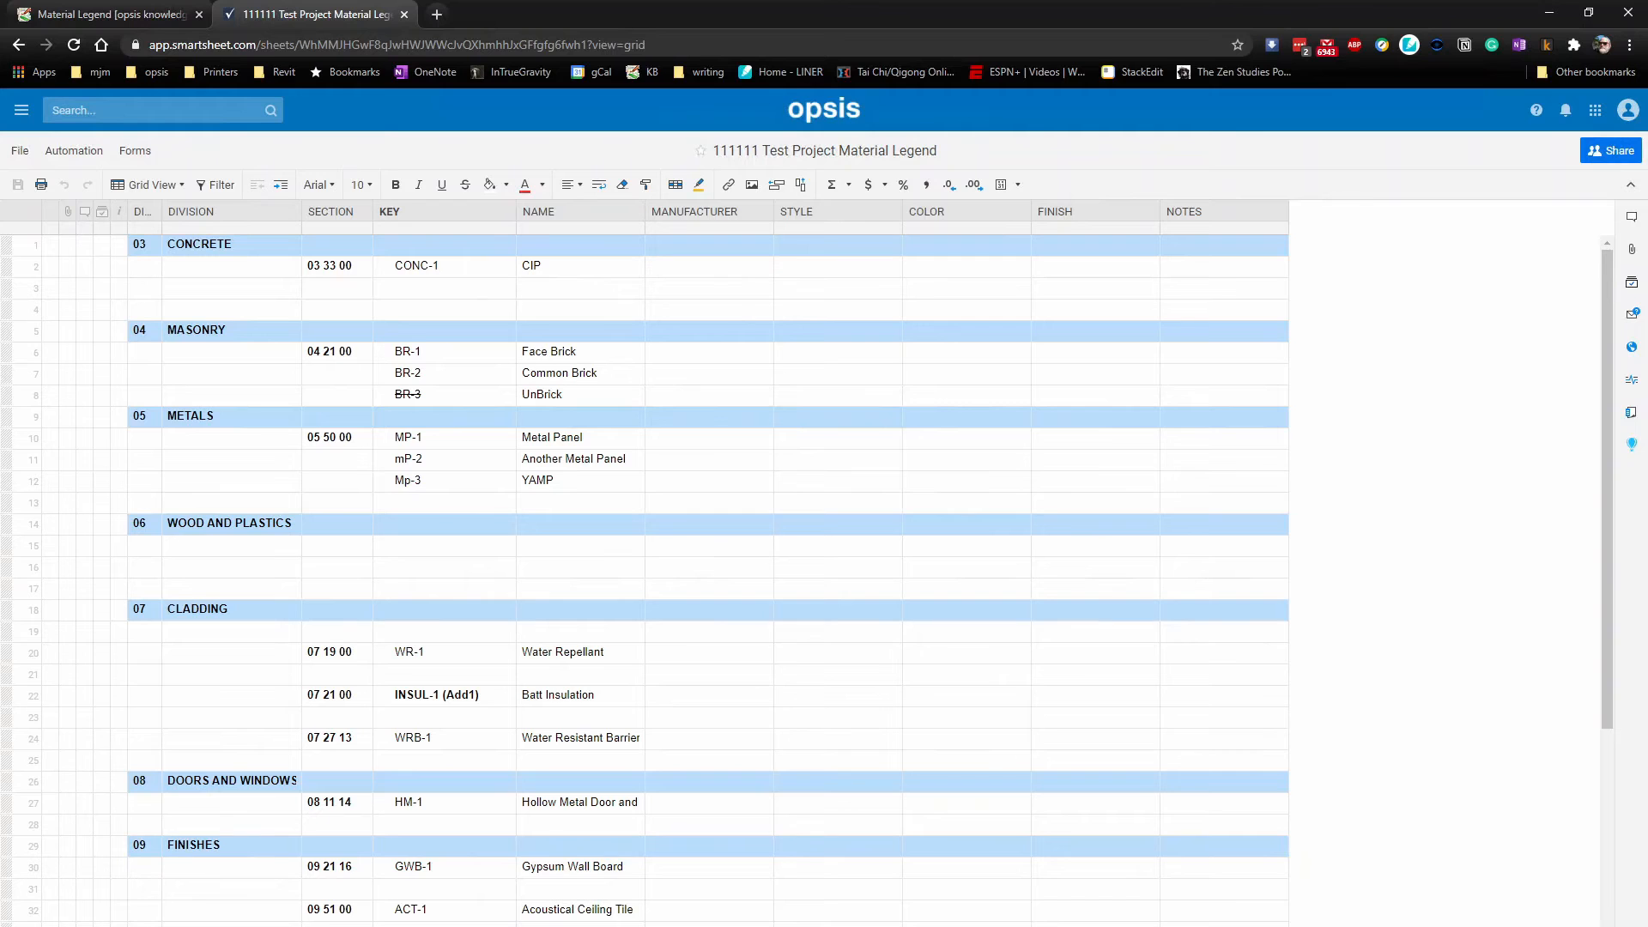
{"action": "left_click", "coordinate": [1111, 876]}
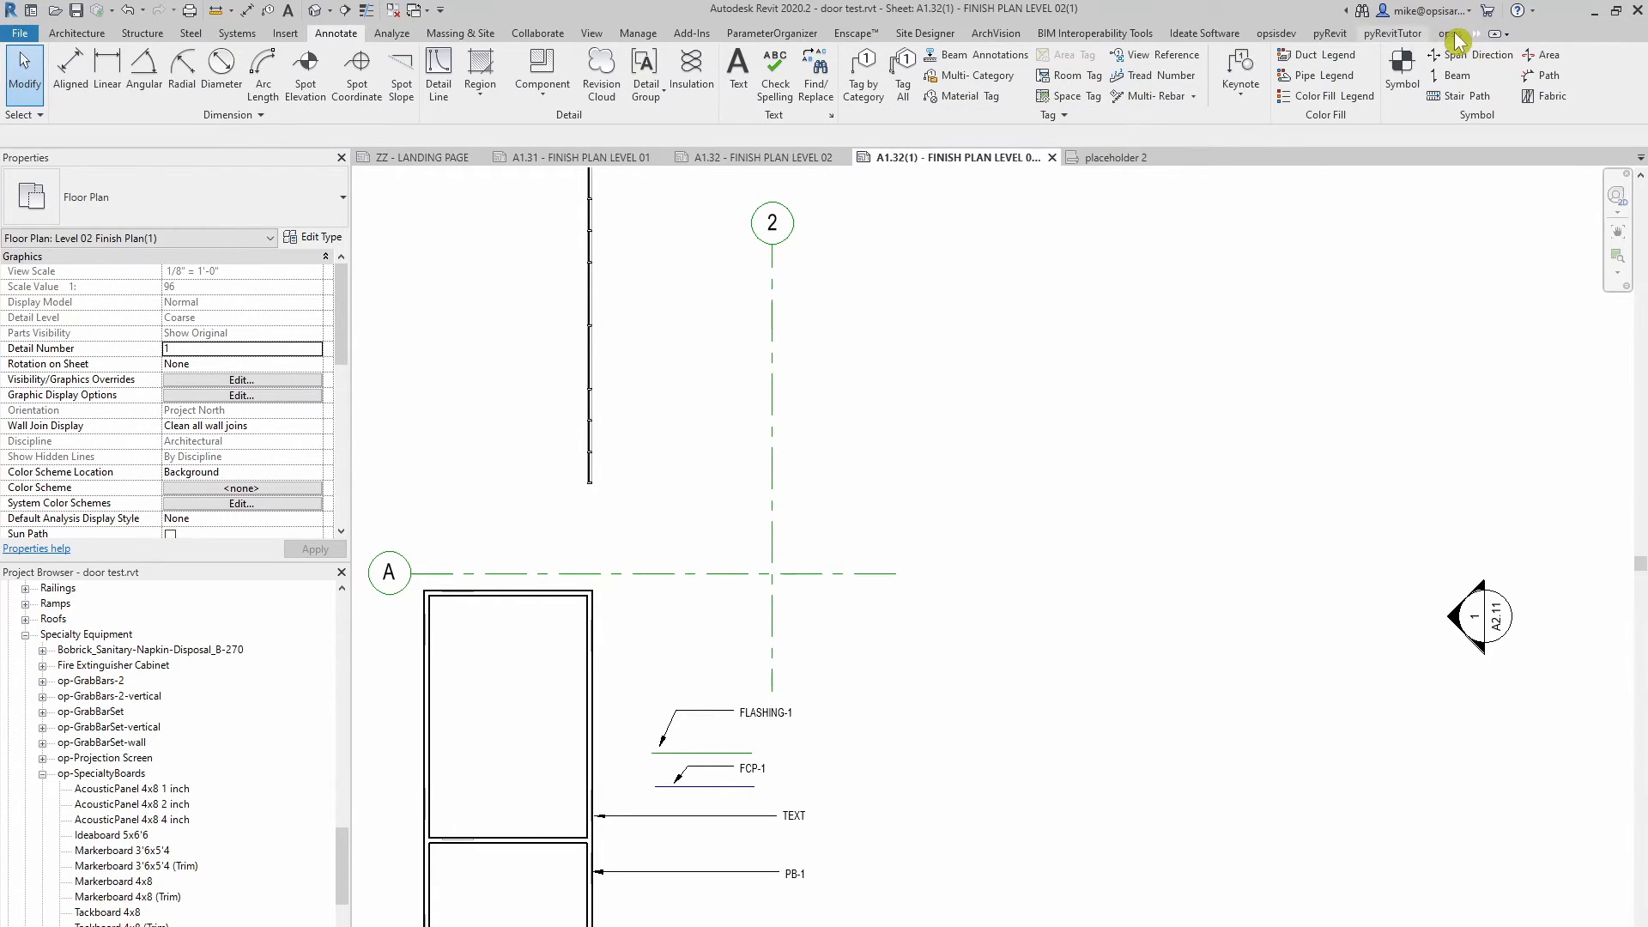
{"action": "left_click", "coordinate": [639, 37]}
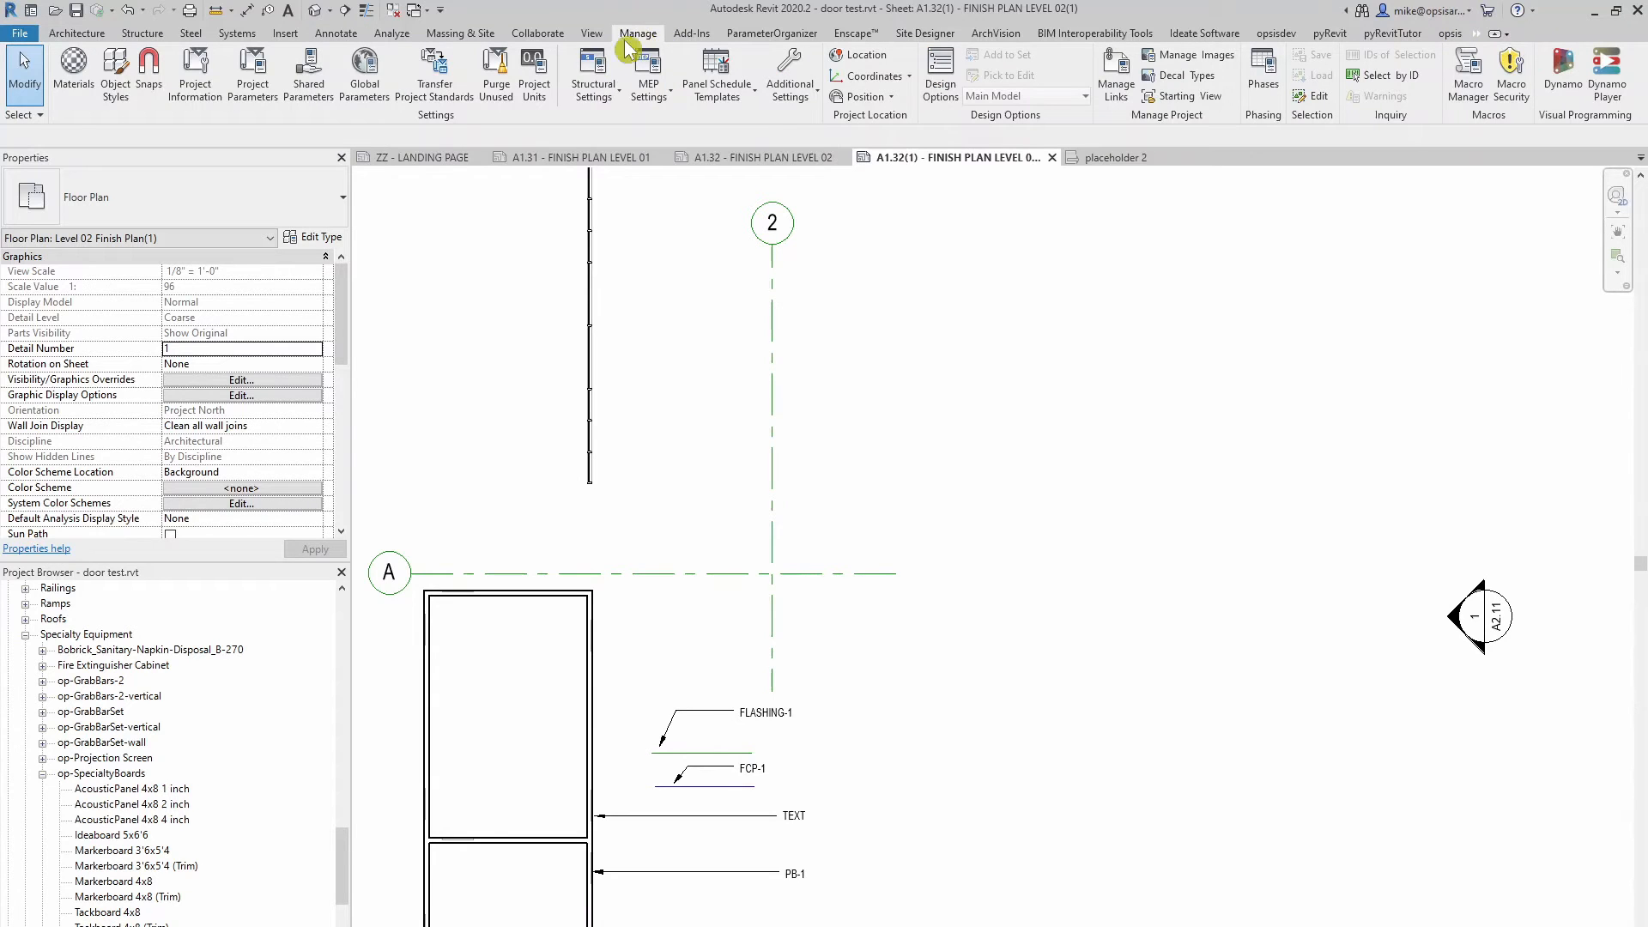
{"action": "left_click", "coordinate": [194, 89]}
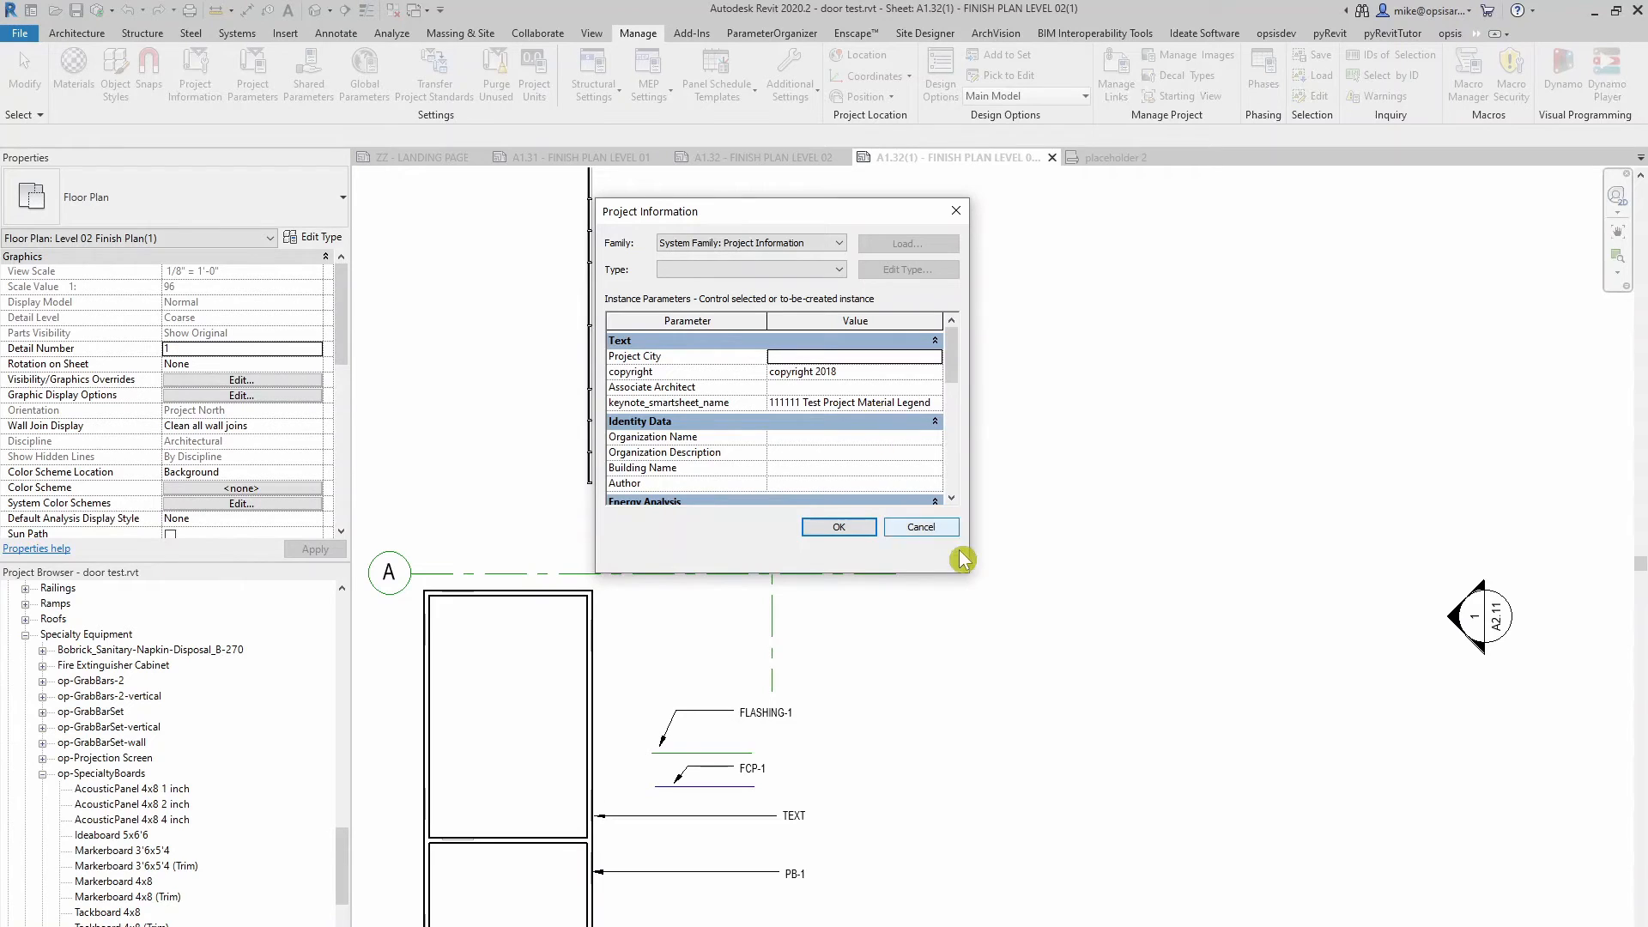
{"action": "left_click", "coordinate": [921, 532]}
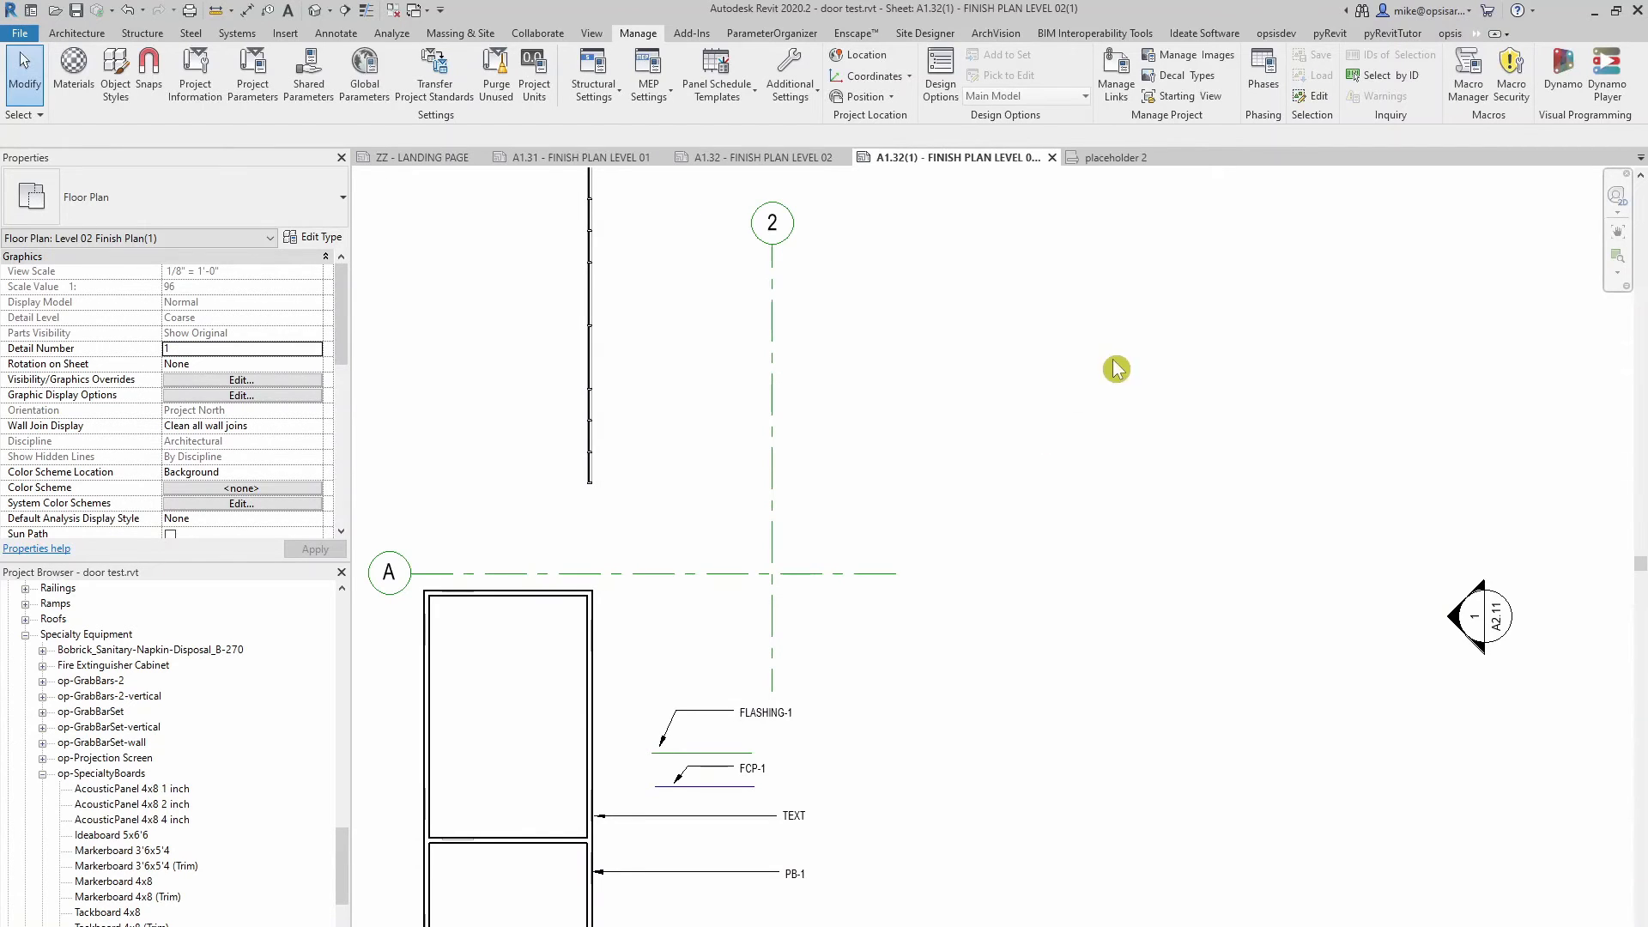
Reload the project's keynote definitions with the opsis keynote Load tool and reposition its report window over the drawing
{"action": "left_click", "coordinate": [1450, 33]}
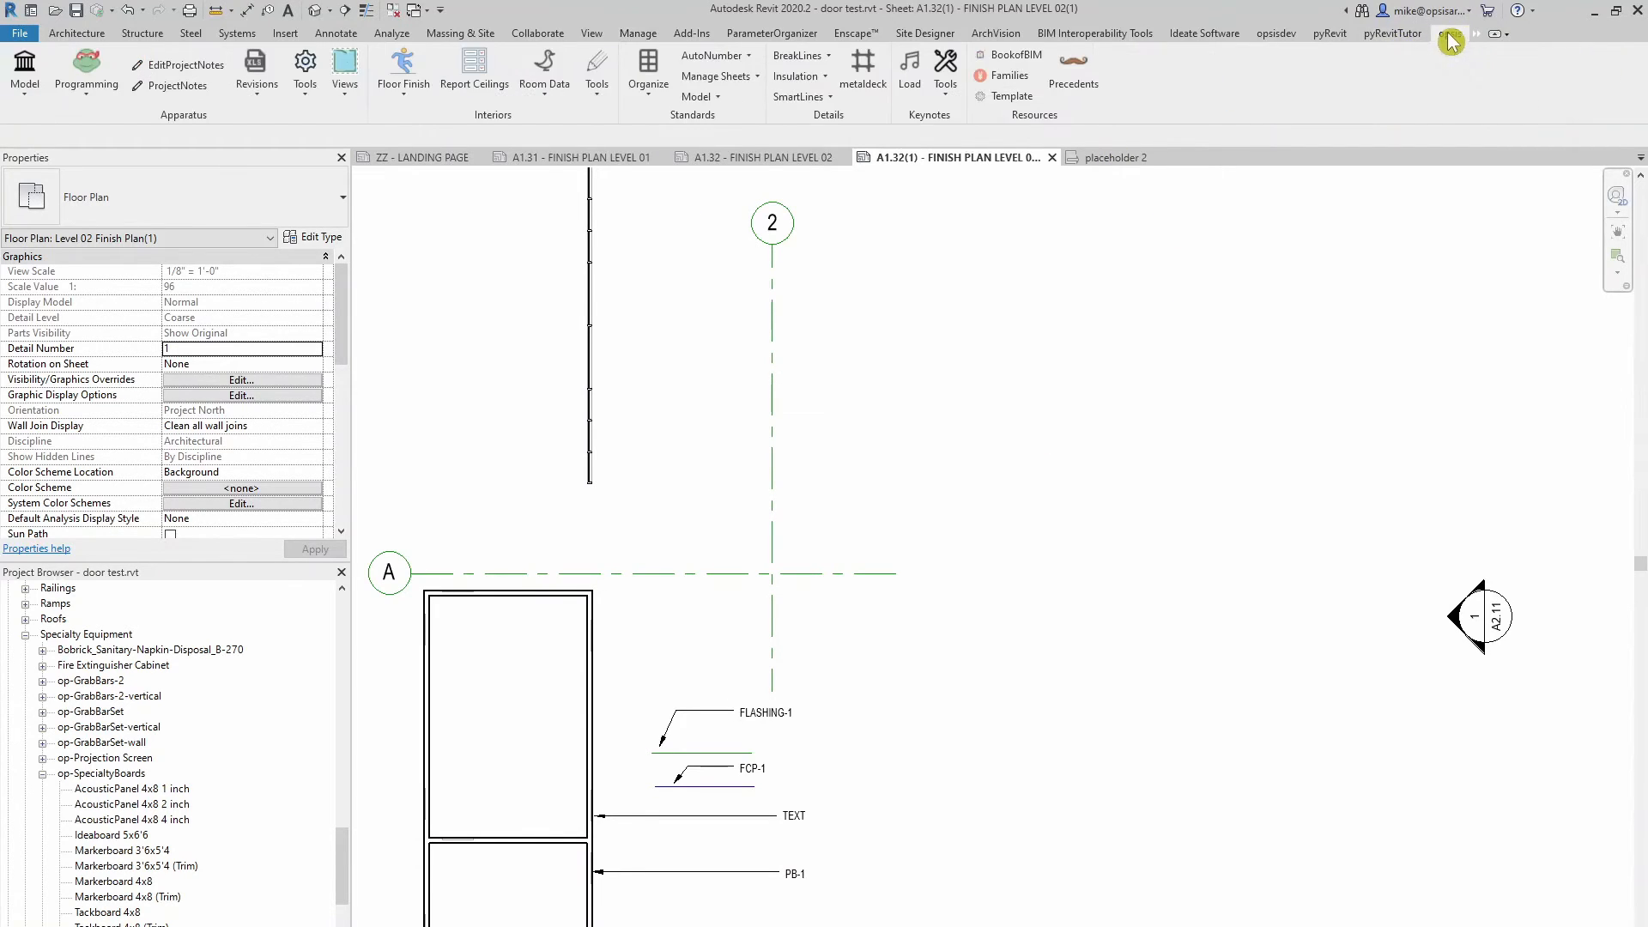
{"action": "left_click", "coordinate": [910, 79]}
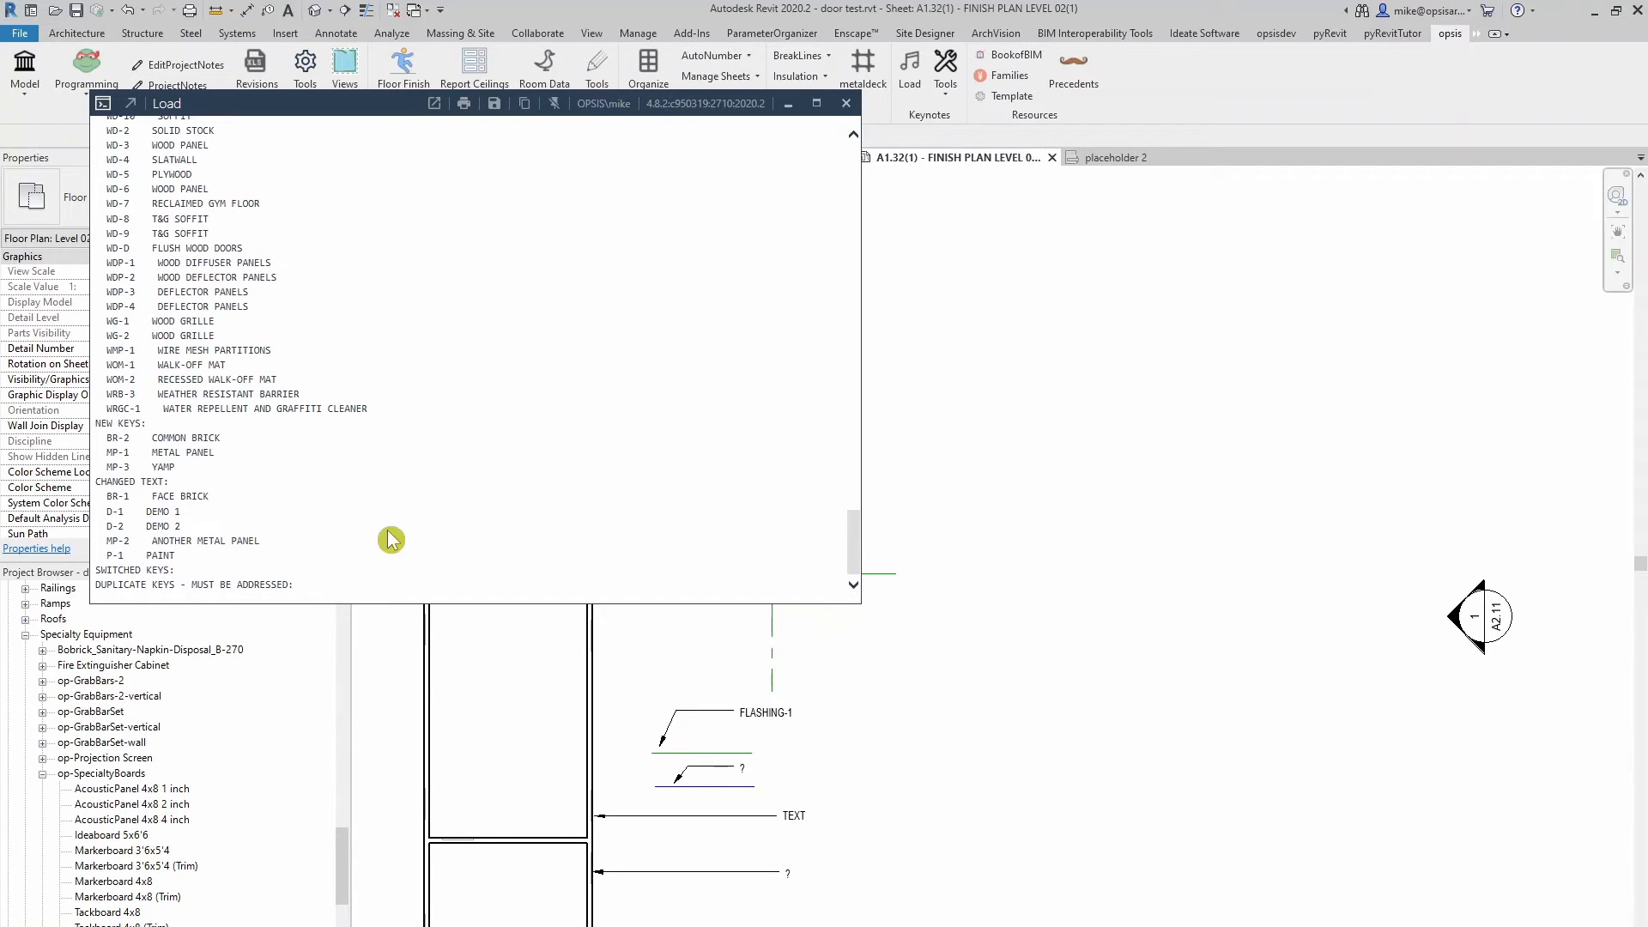
{"action": "left_click_drag", "start_coordinate": [361, 104], "coordinate": [421, 160]}
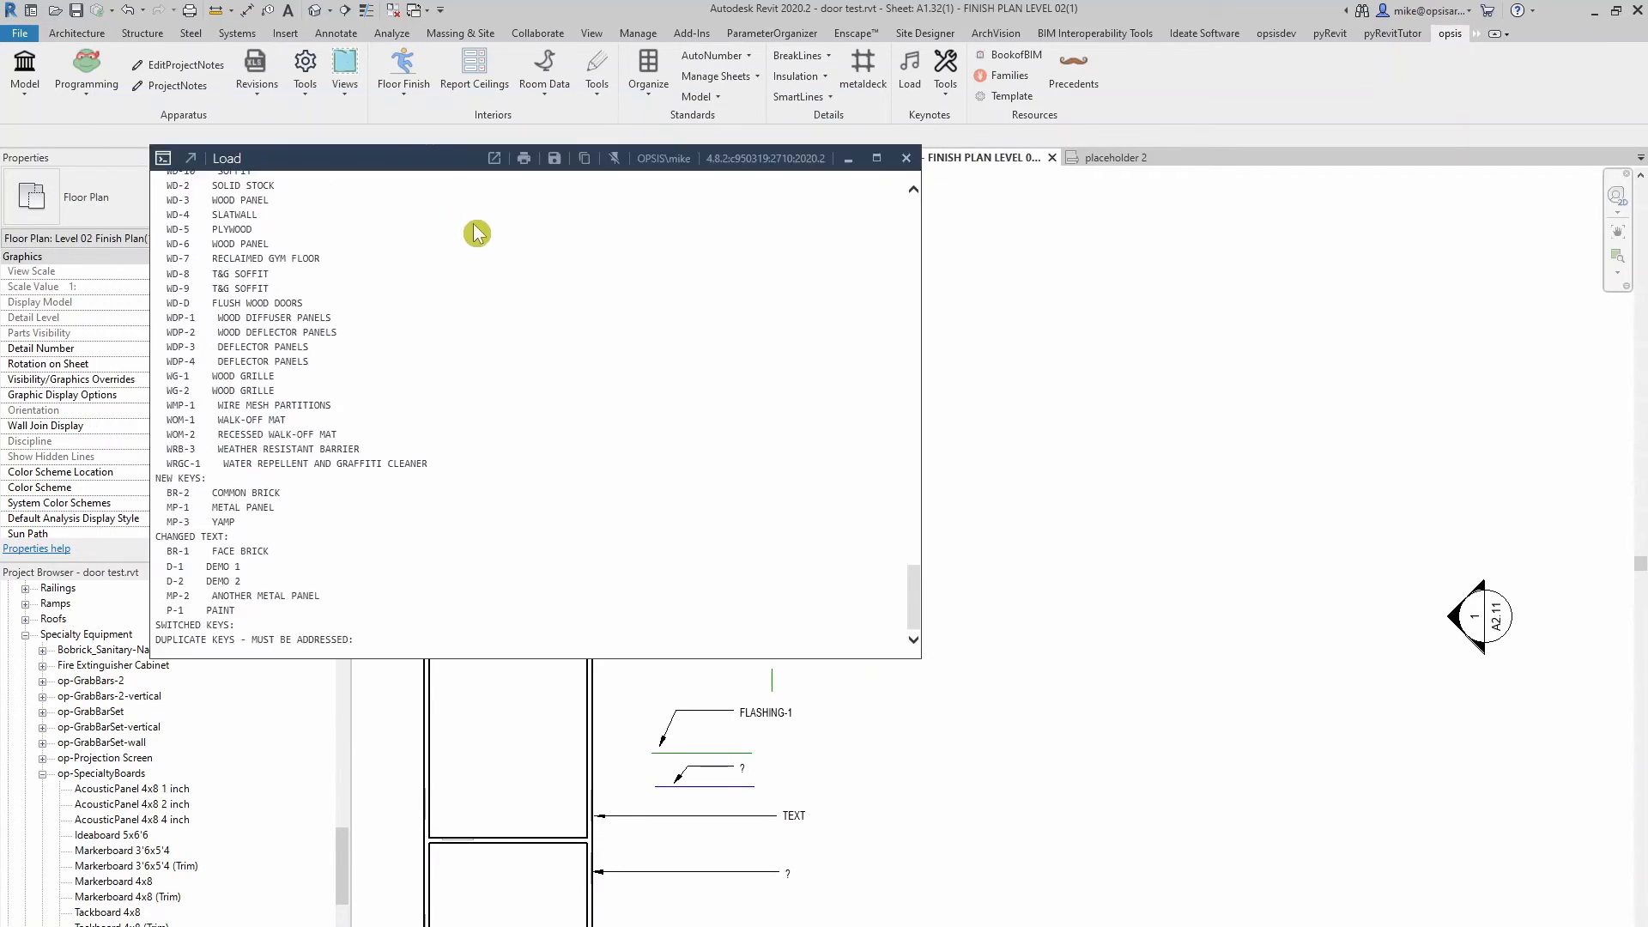
{"action": "left_click_drag", "start_coordinate": [476, 234], "coordinate": [532, 261]}
Examine the deleted, new, changed and duplicate keys in the keynote load report and close it
{"action": "left_click_drag", "start_coordinate": [1026, 698], "coordinate": [1029, 324]}
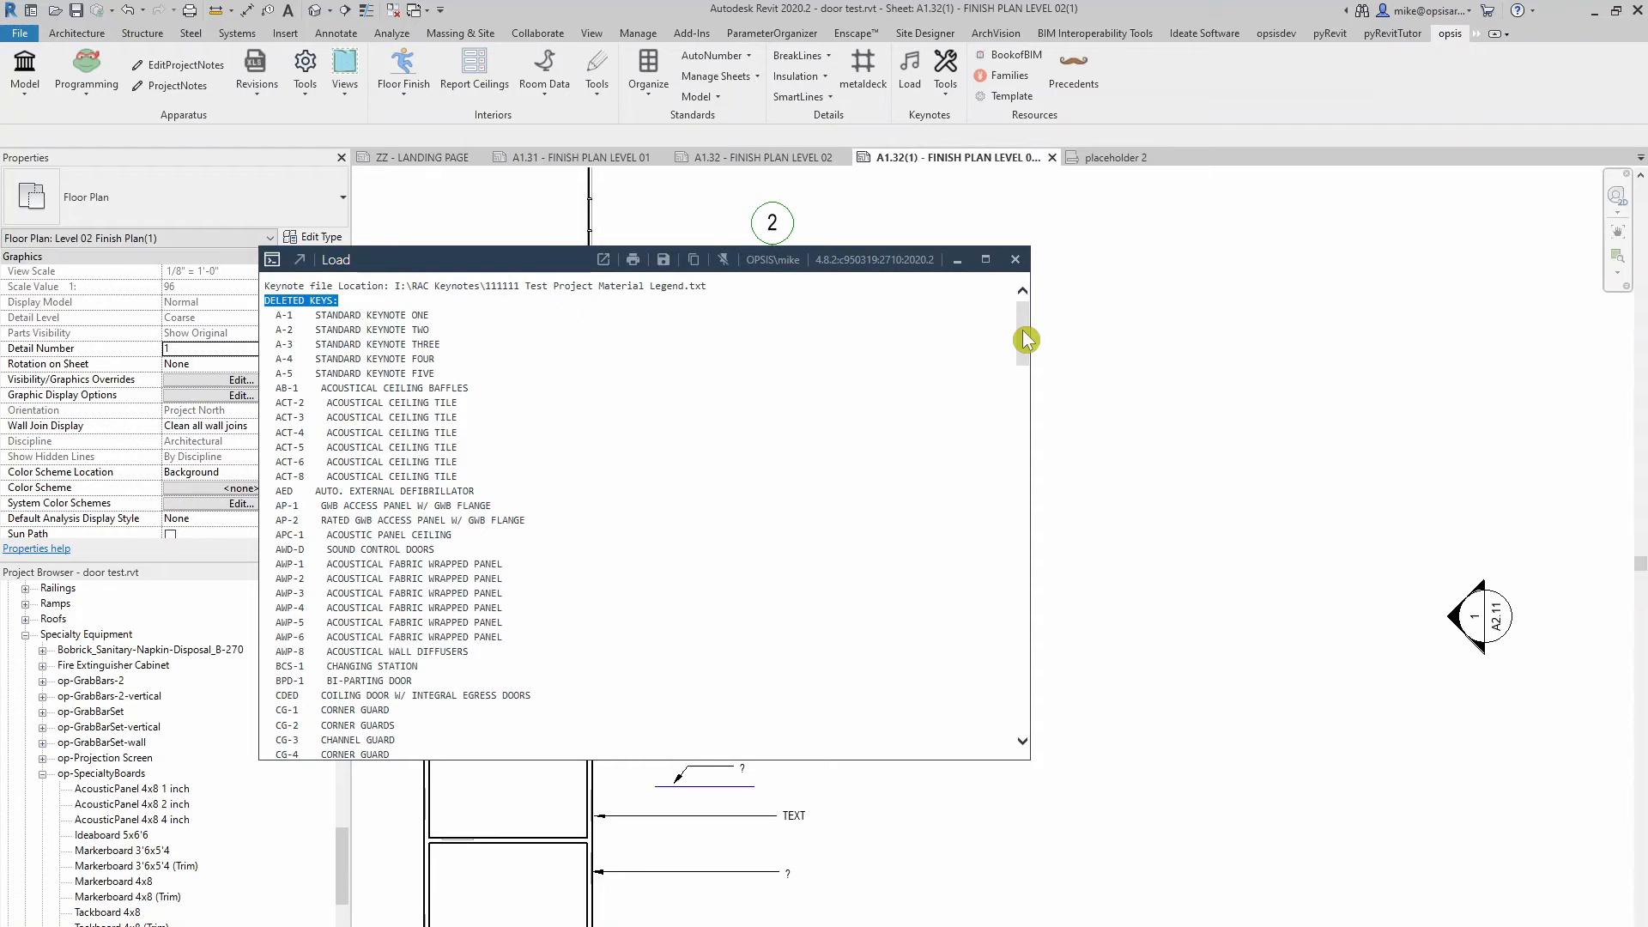
{"action": "left_click_drag", "start_coordinate": [1026, 340], "coordinate": [1016, 714]}
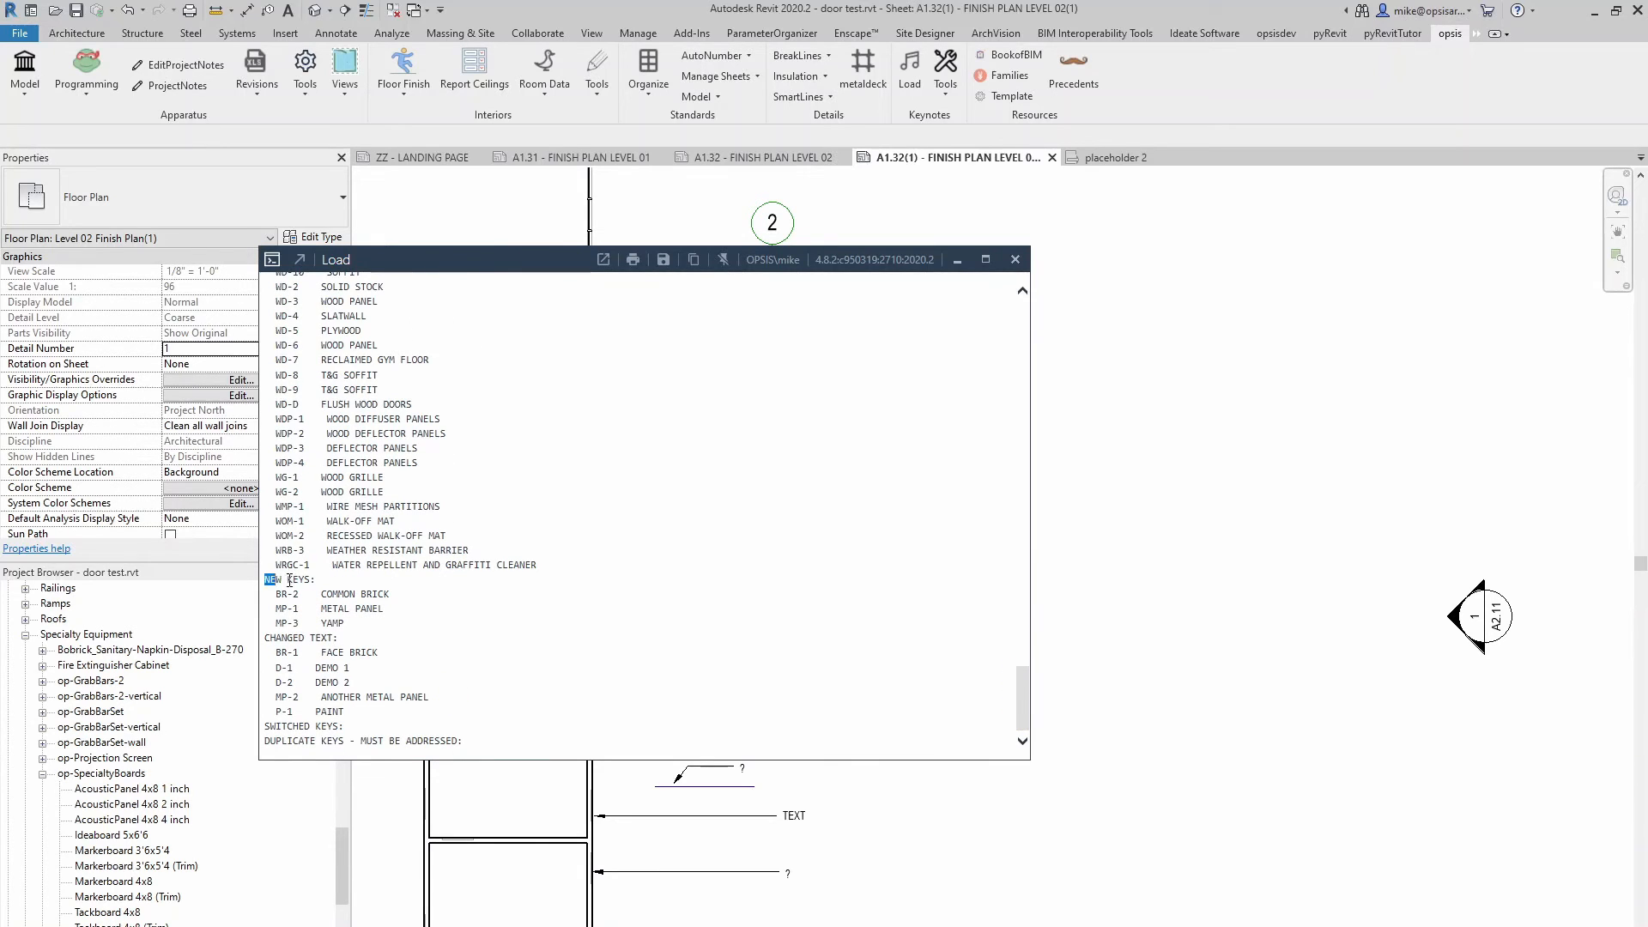
{"action": "left_click_drag", "start_coordinate": [289, 580], "coordinate": [318, 582]}
{"action": "left_click_drag", "start_coordinate": [266, 638], "coordinate": [342, 638]}
{"action": "left_click_drag", "start_coordinate": [272, 745], "coordinate": [472, 745]}
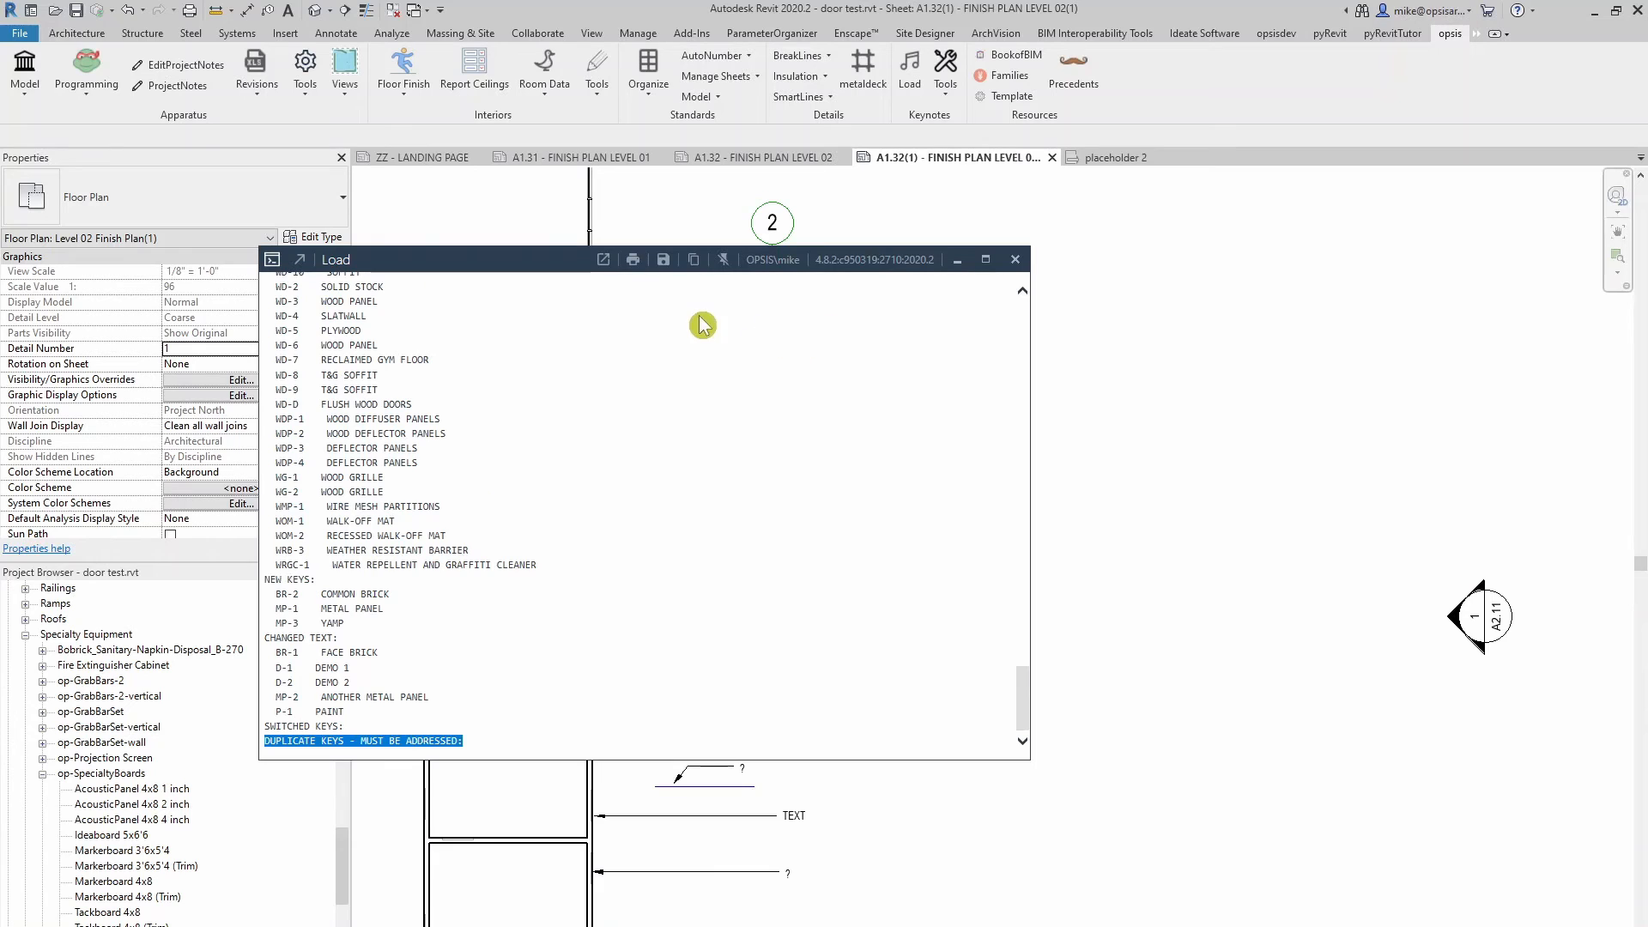
{"action": "left_click", "coordinate": [1017, 261]}
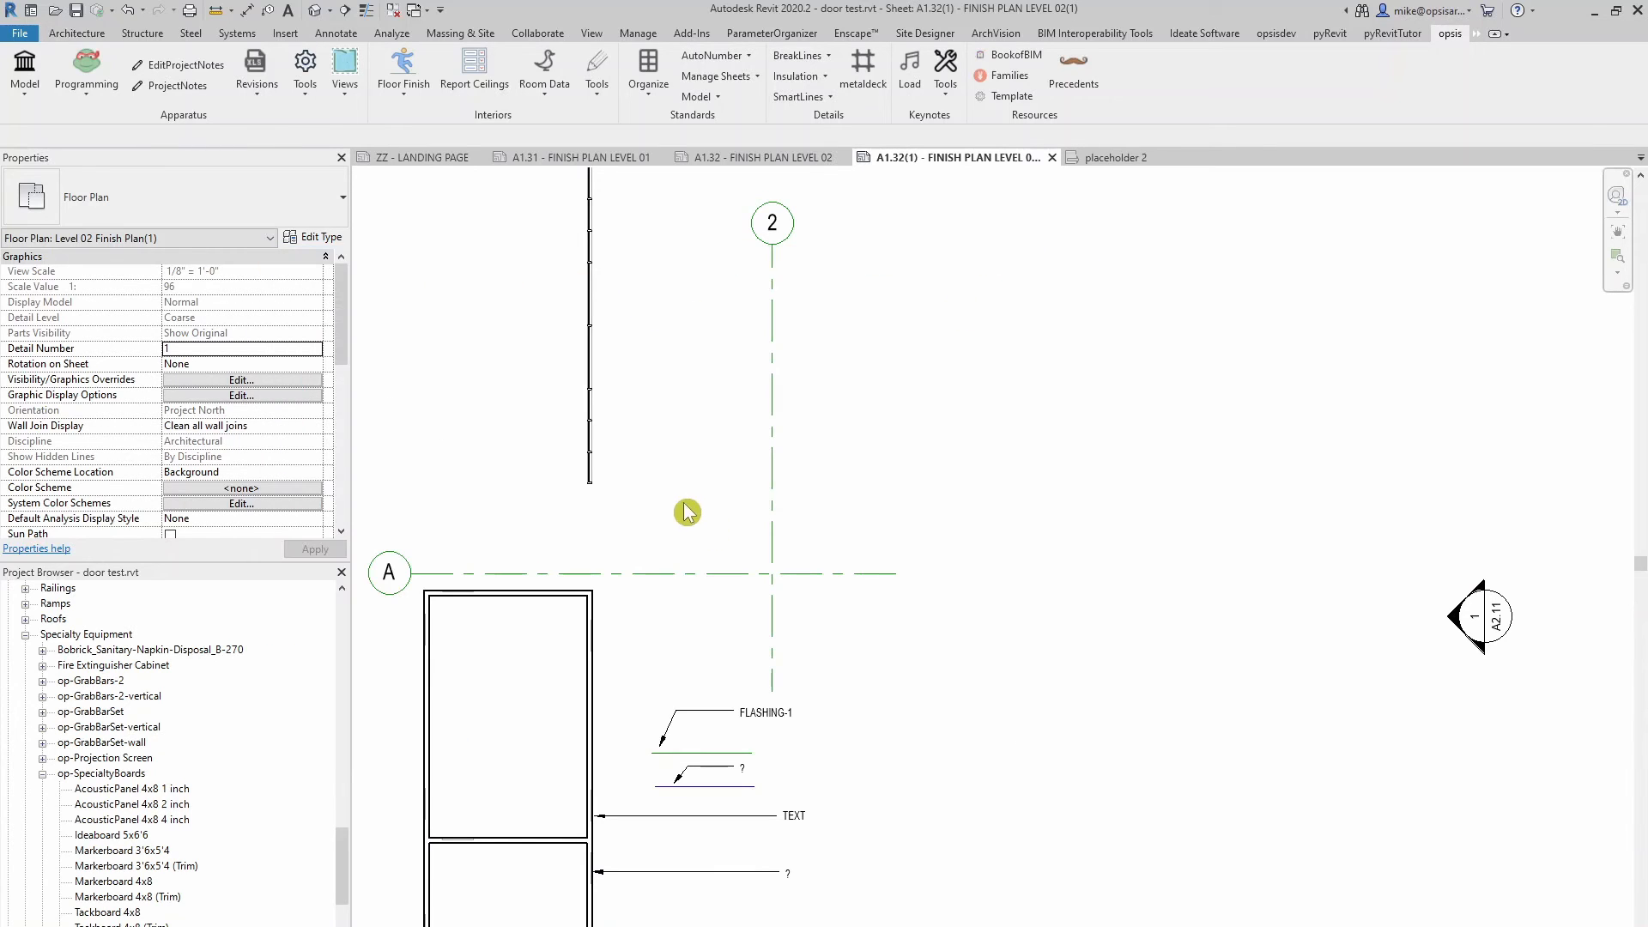
Place an element keynote with a leader on the vertical wall and browse the GENERAL and CLADDING keynotes, leaving the tag unassigned
{"action": "left_click", "coordinate": [336, 33]}
{"action": "left_click", "coordinate": [1242, 107]}
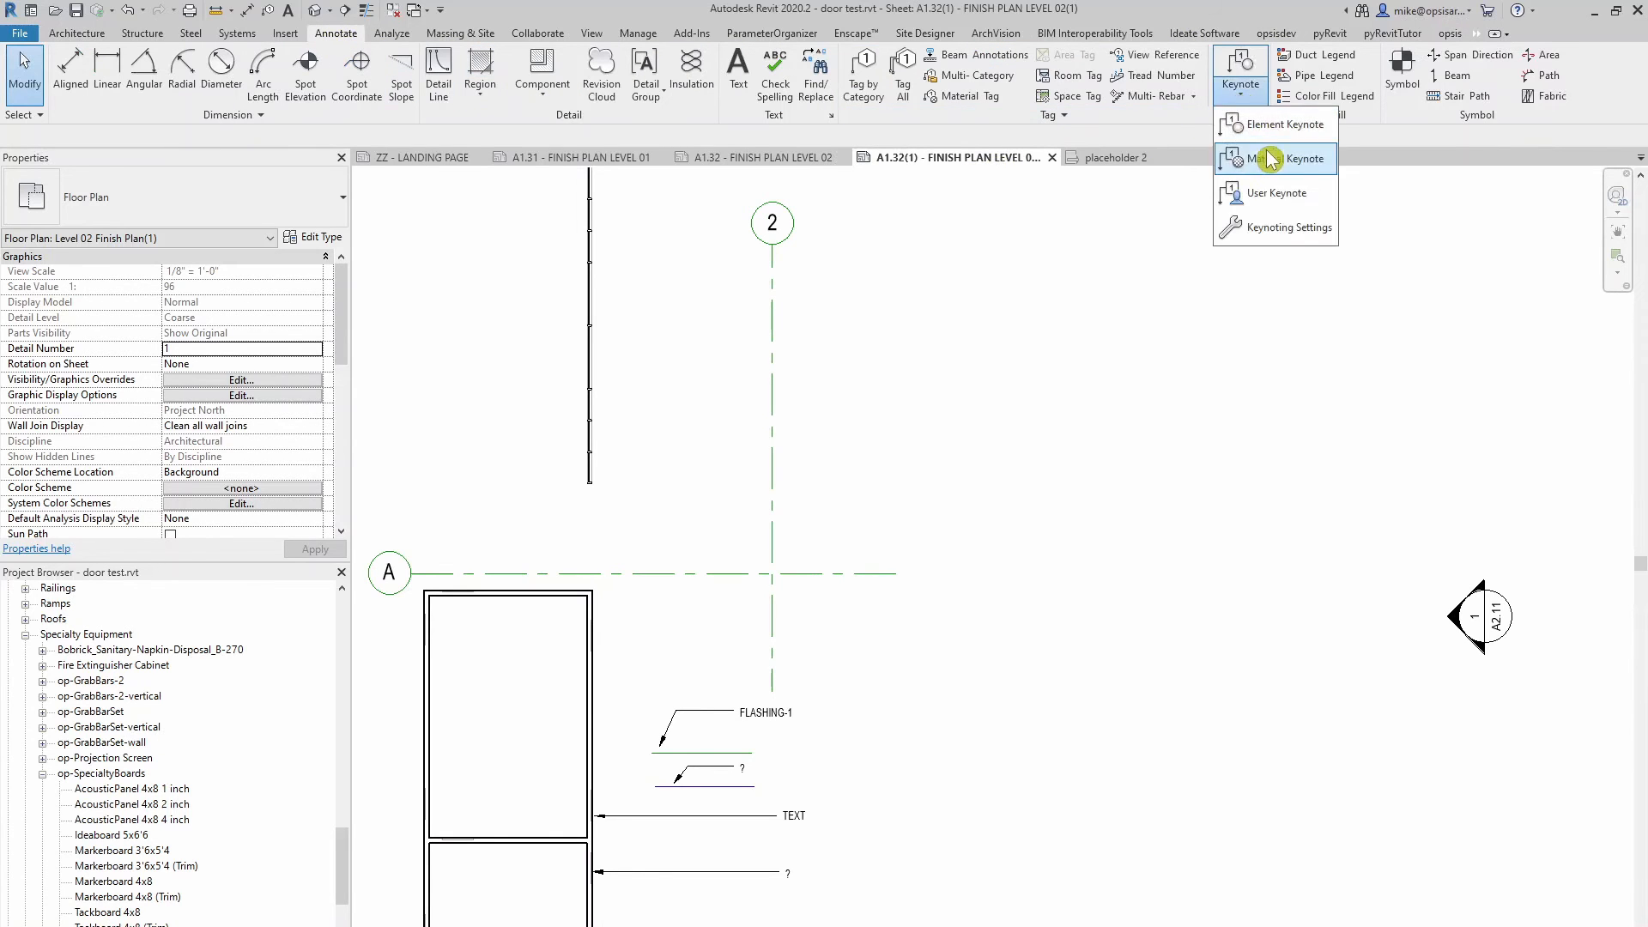
{"action": "left_click", "coordinate": [1243, 121]}
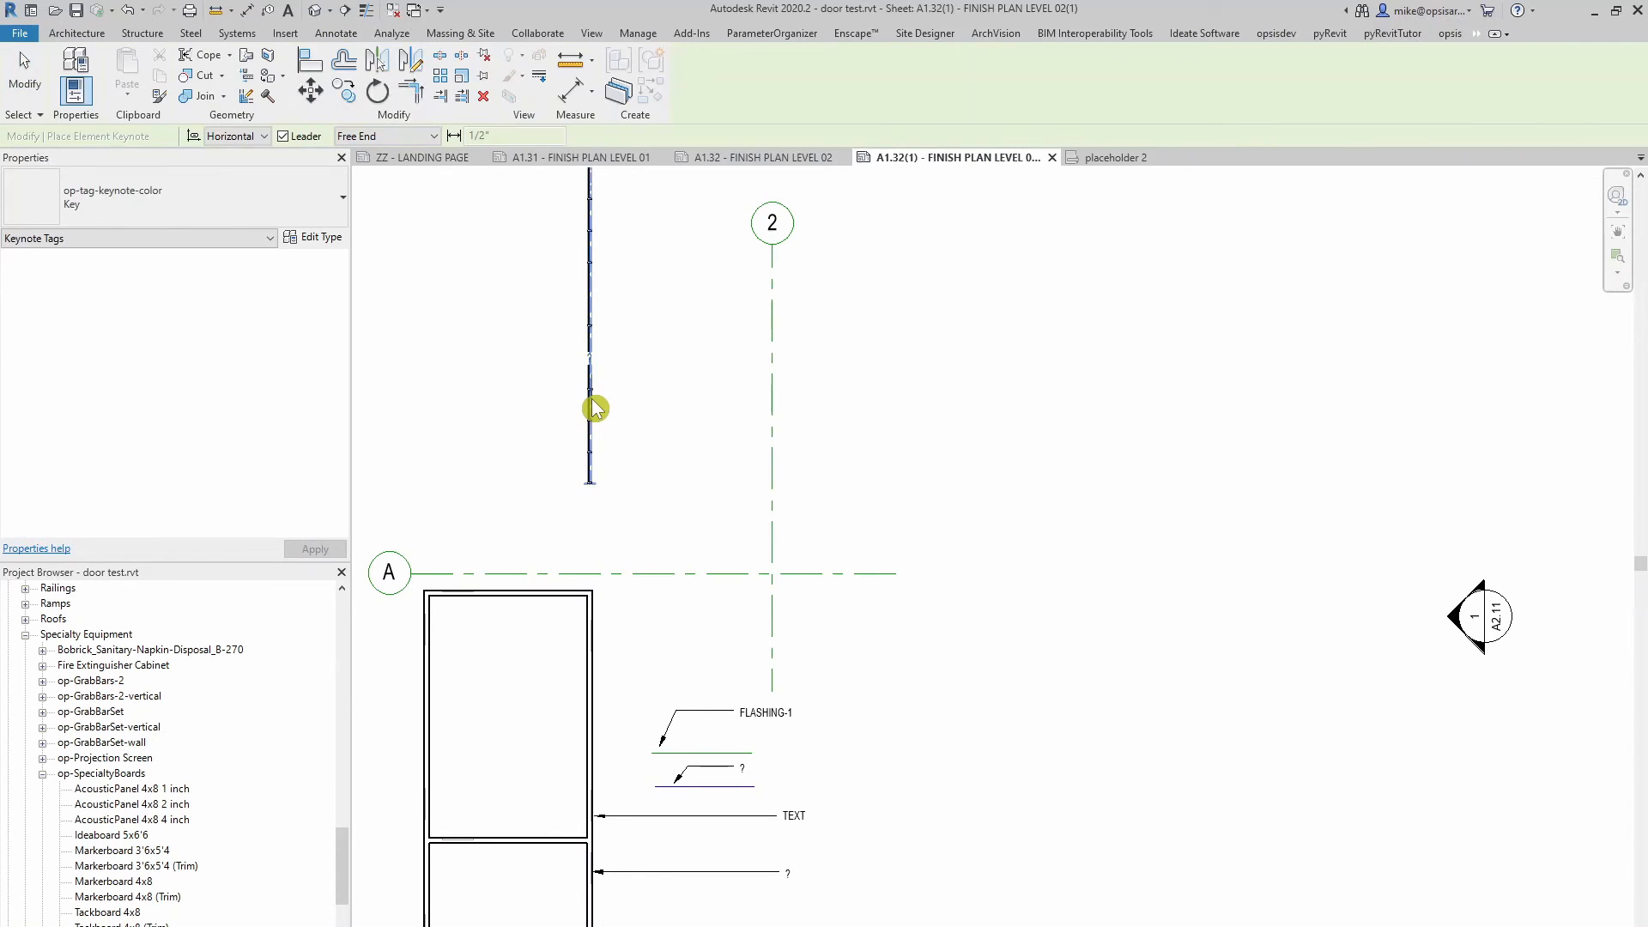
{"action": "left_click", "coordinate": [591, 399]}
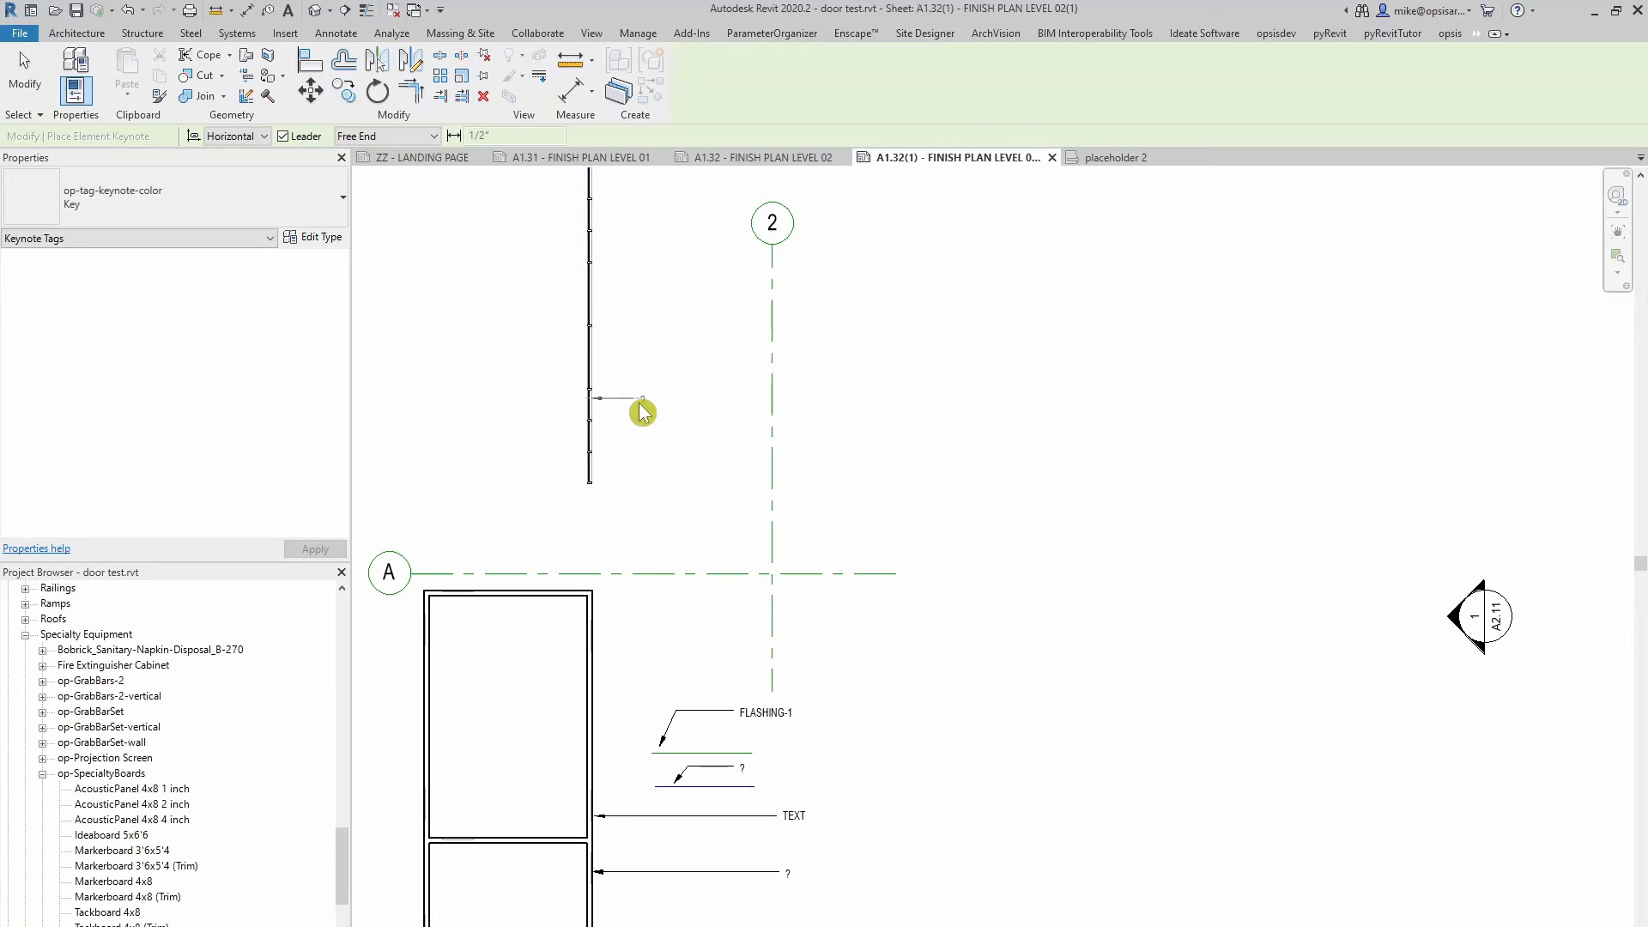
{"action": "left_click", "coordinate": [686, 412]}
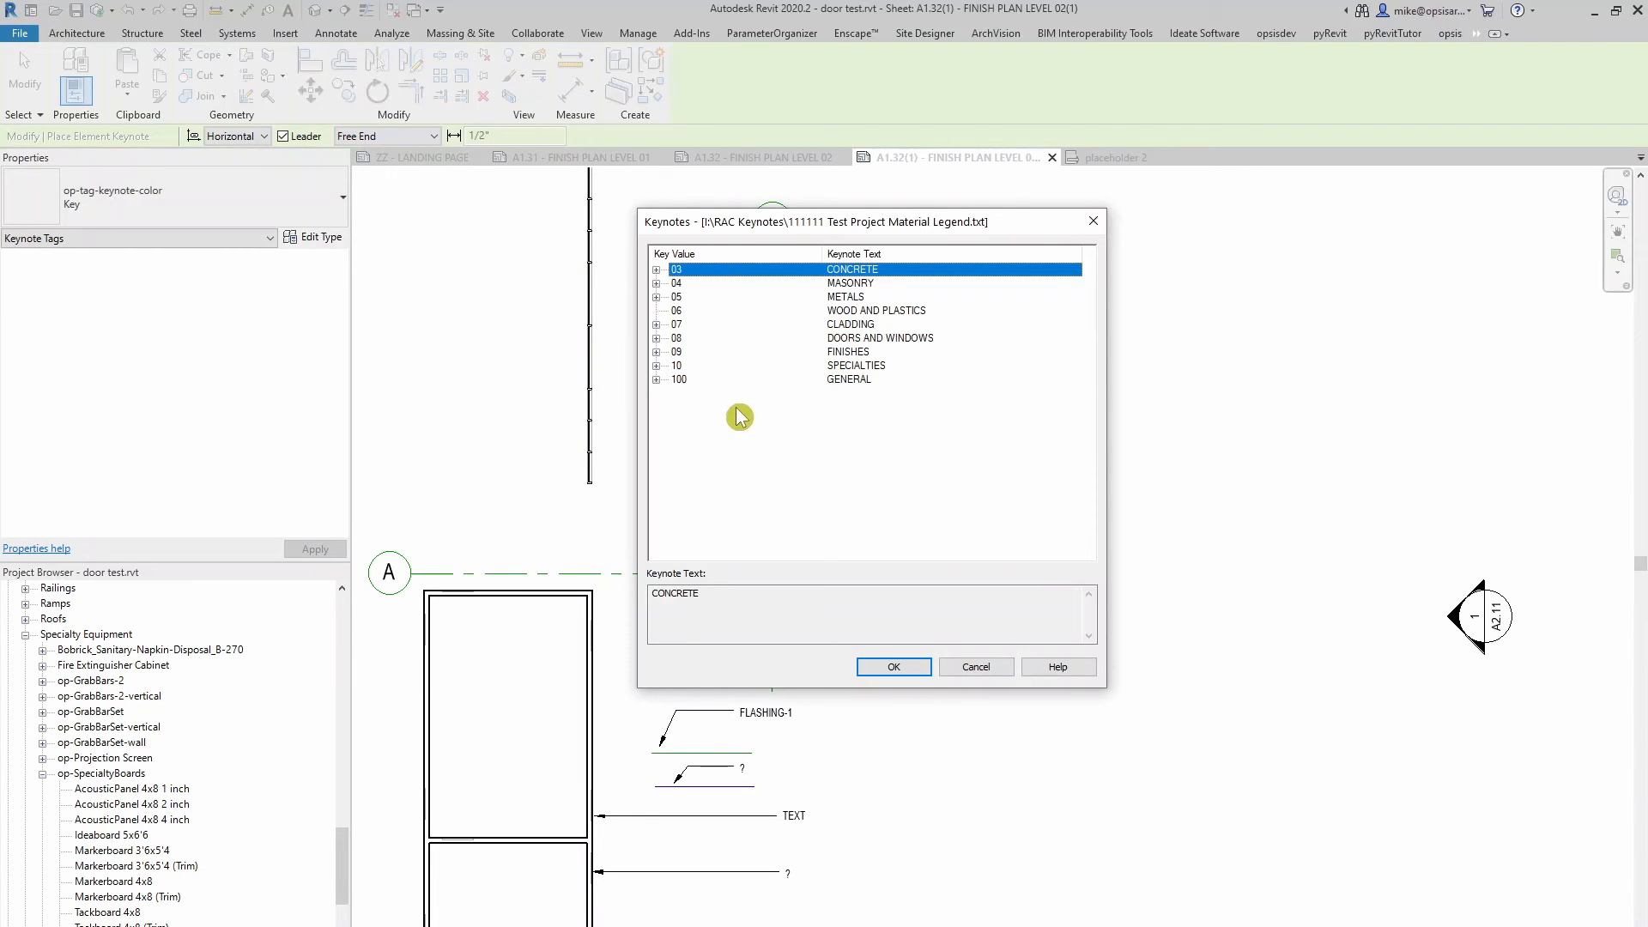
{"action": "left_click", "coordinate": [656, 379]}
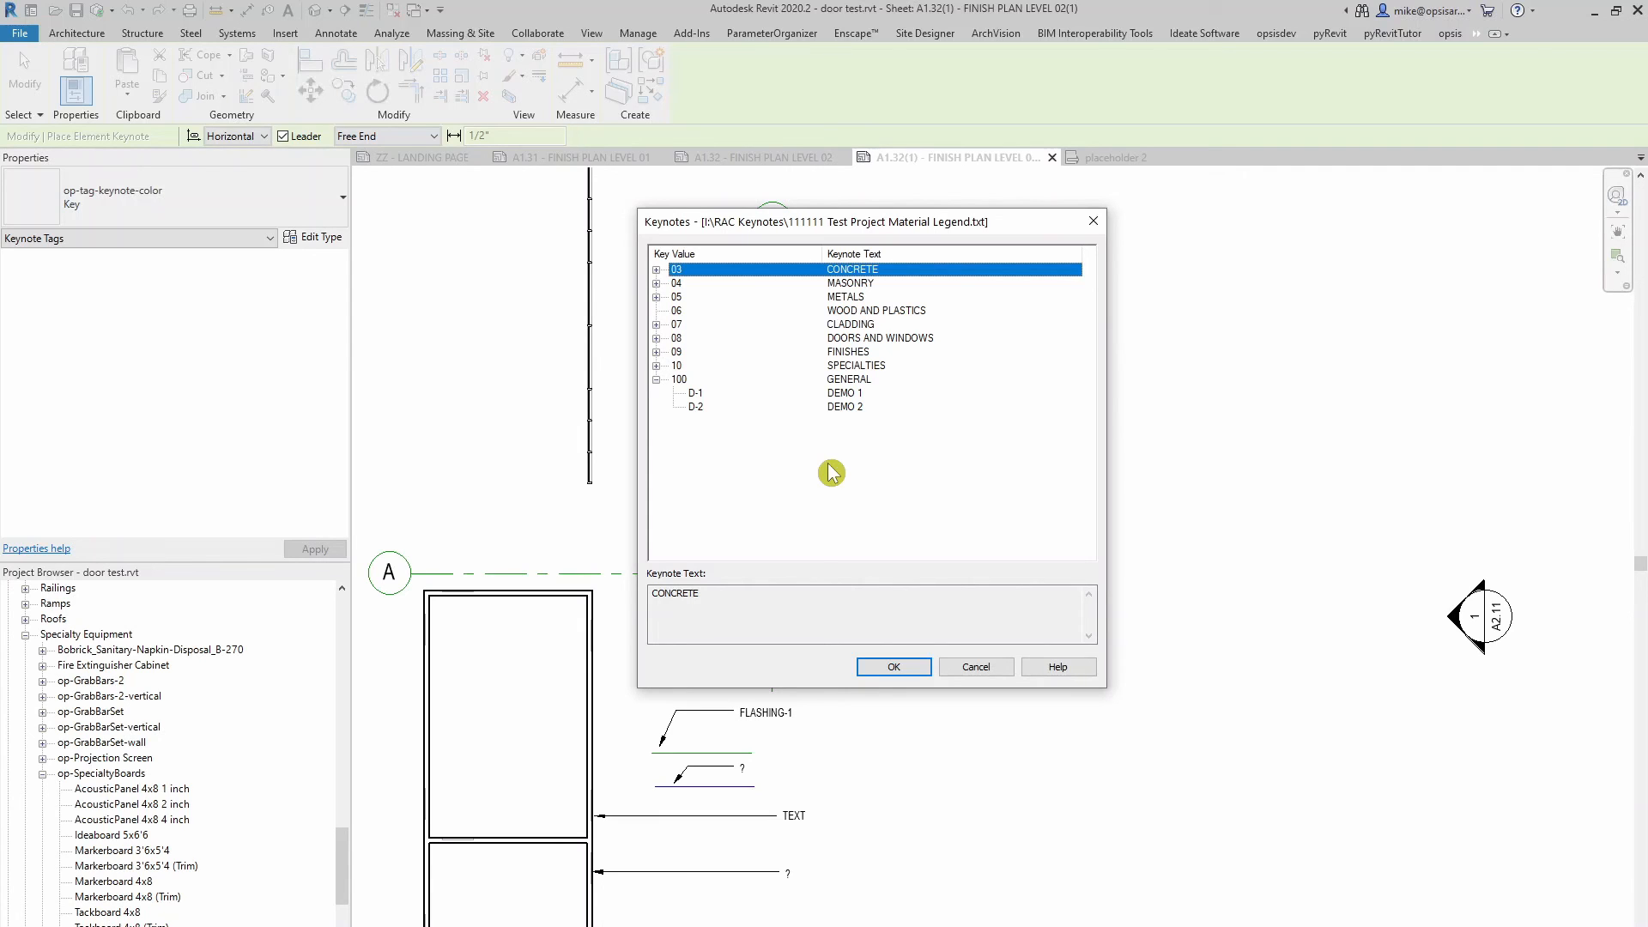
{"action": "left_click", "coordinate": [656, 325]}
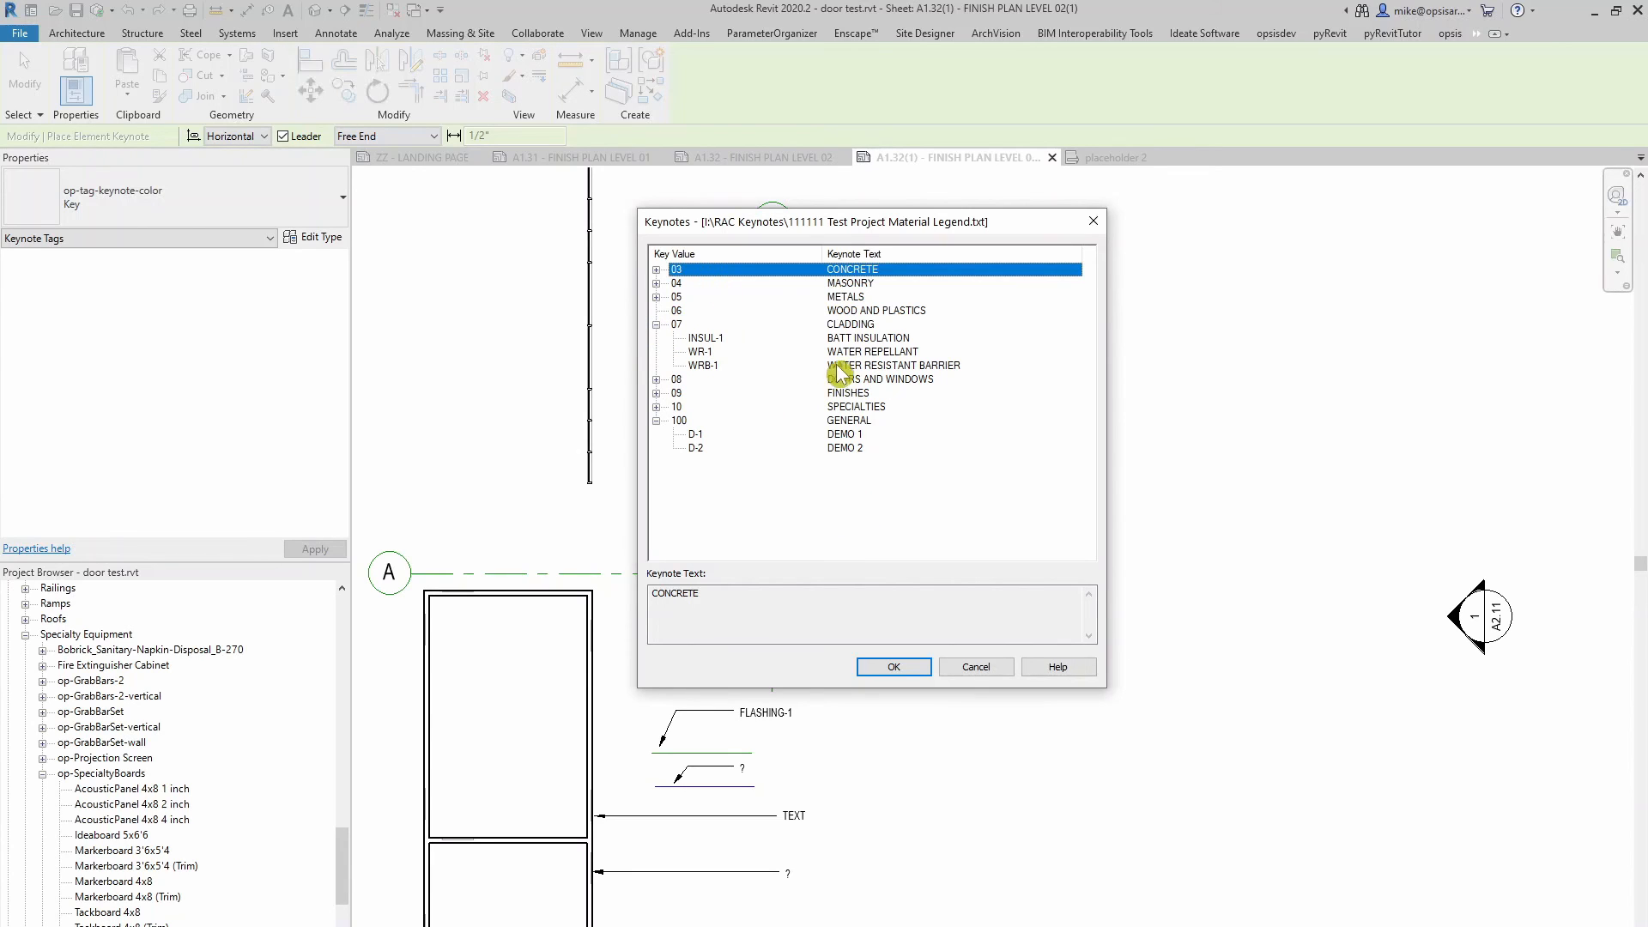
{"action": "left_click", "coordinate": [978, 669]}
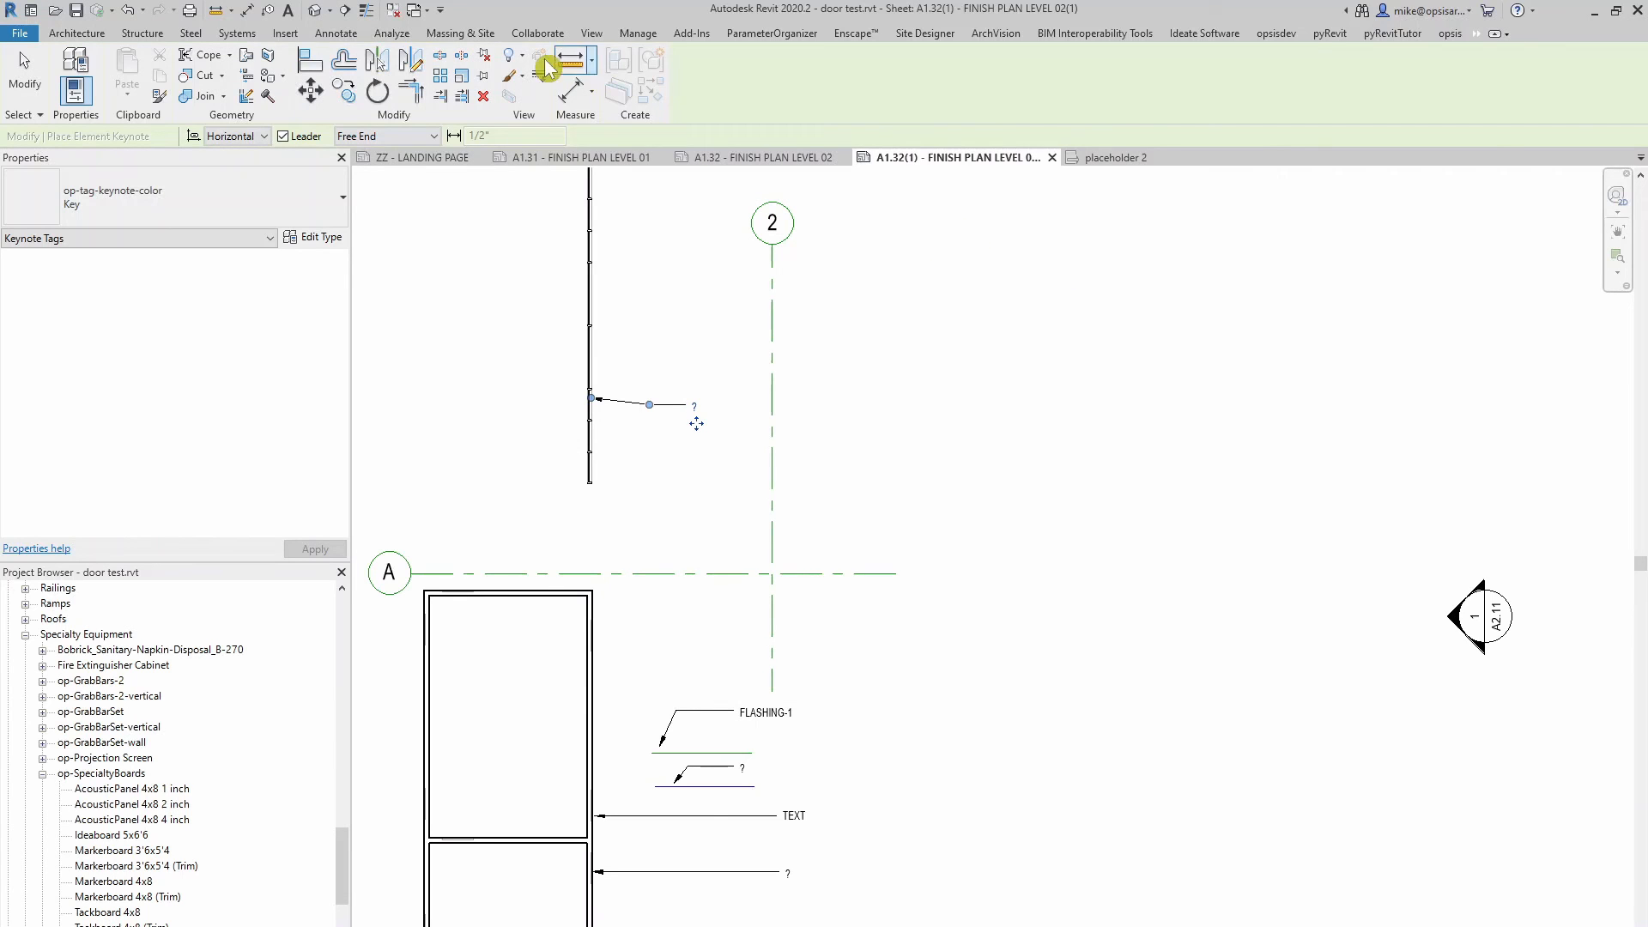
Check the keynote table's file location in the Keynoting Settings and close them
{"action": "left_click", "coordinate": [336, 33]}
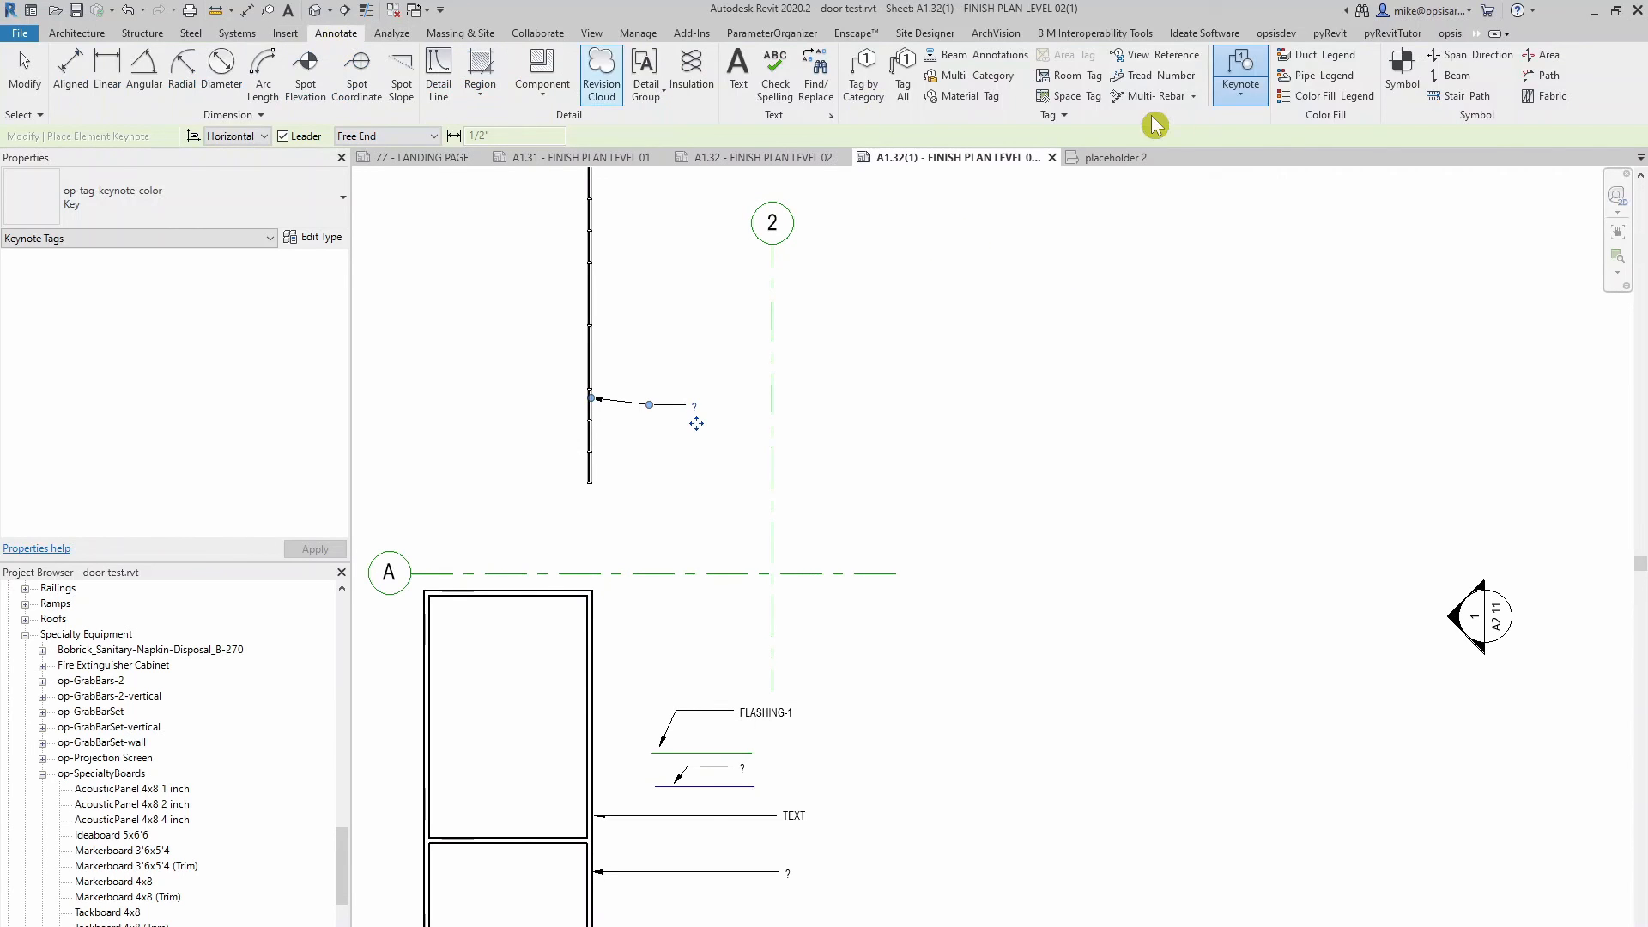
{"action": "left_click", "coordinate": [1240, 96]}
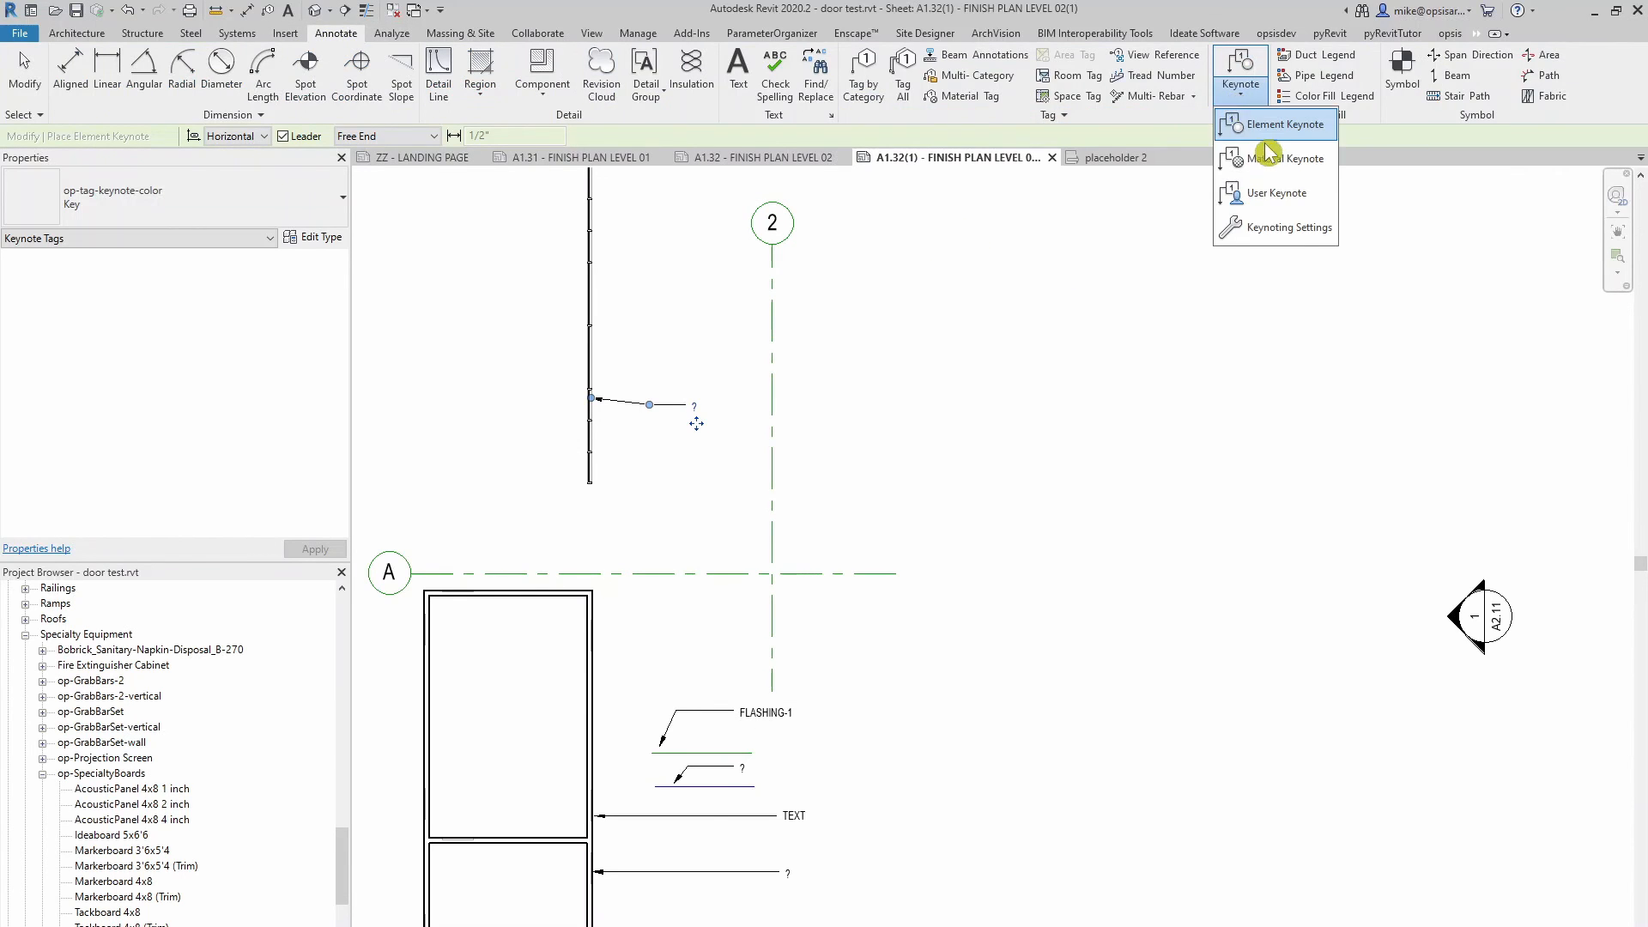
{"action": "left_click", "coordinate": [1267, 235]}
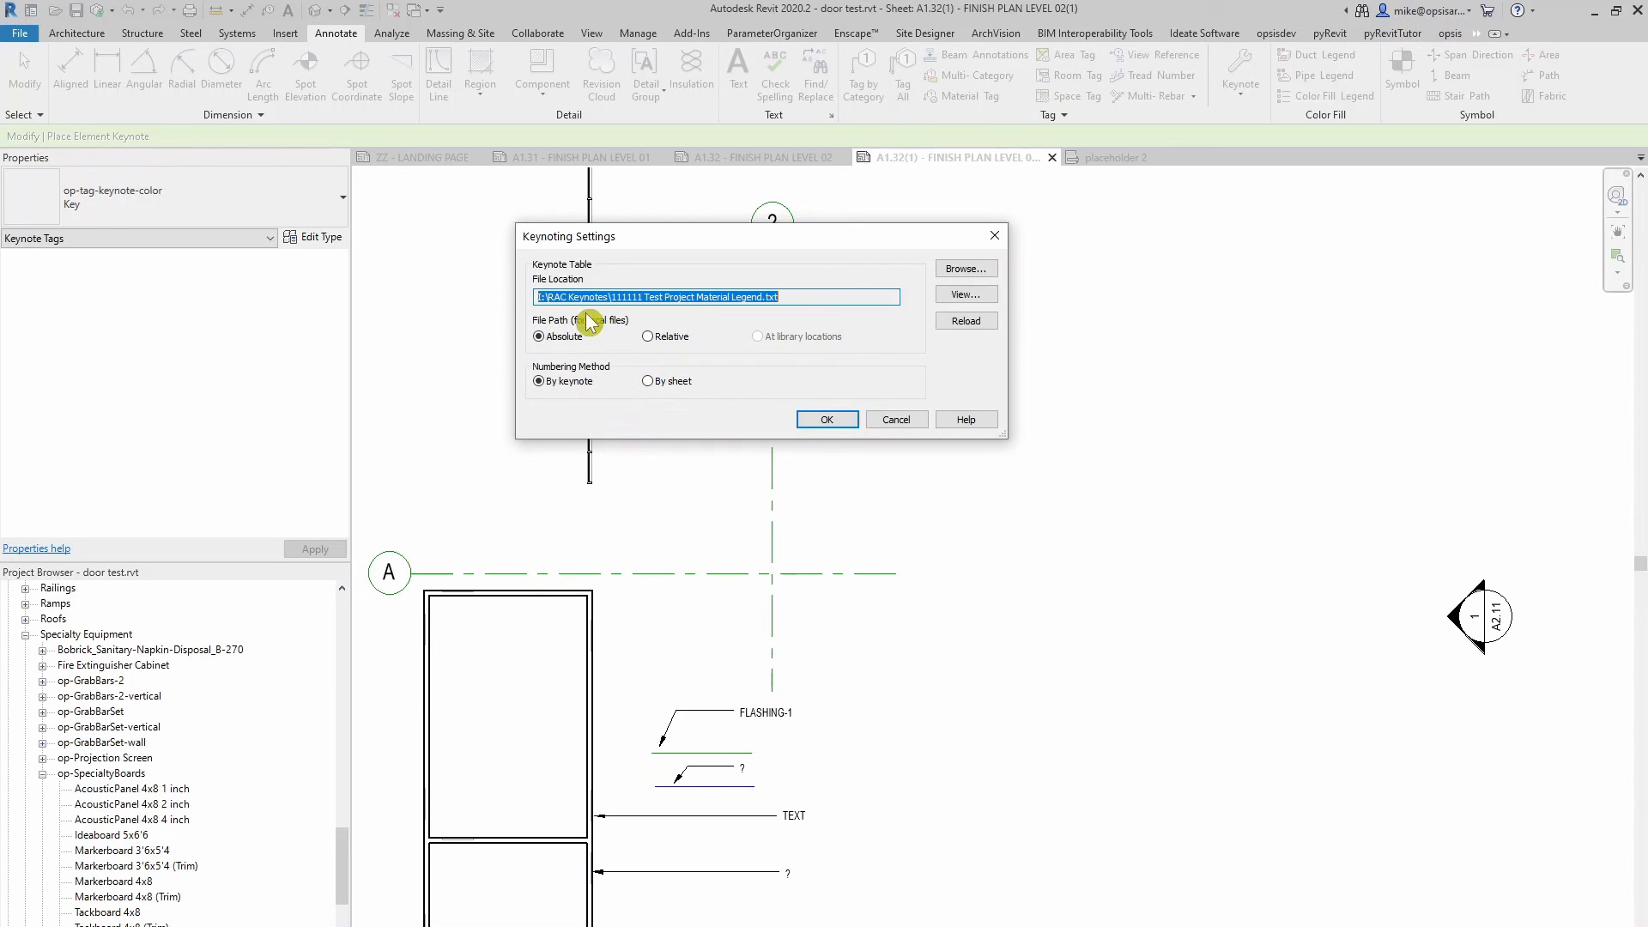
{"action": "left_click", "coordinate": [809, 297]}
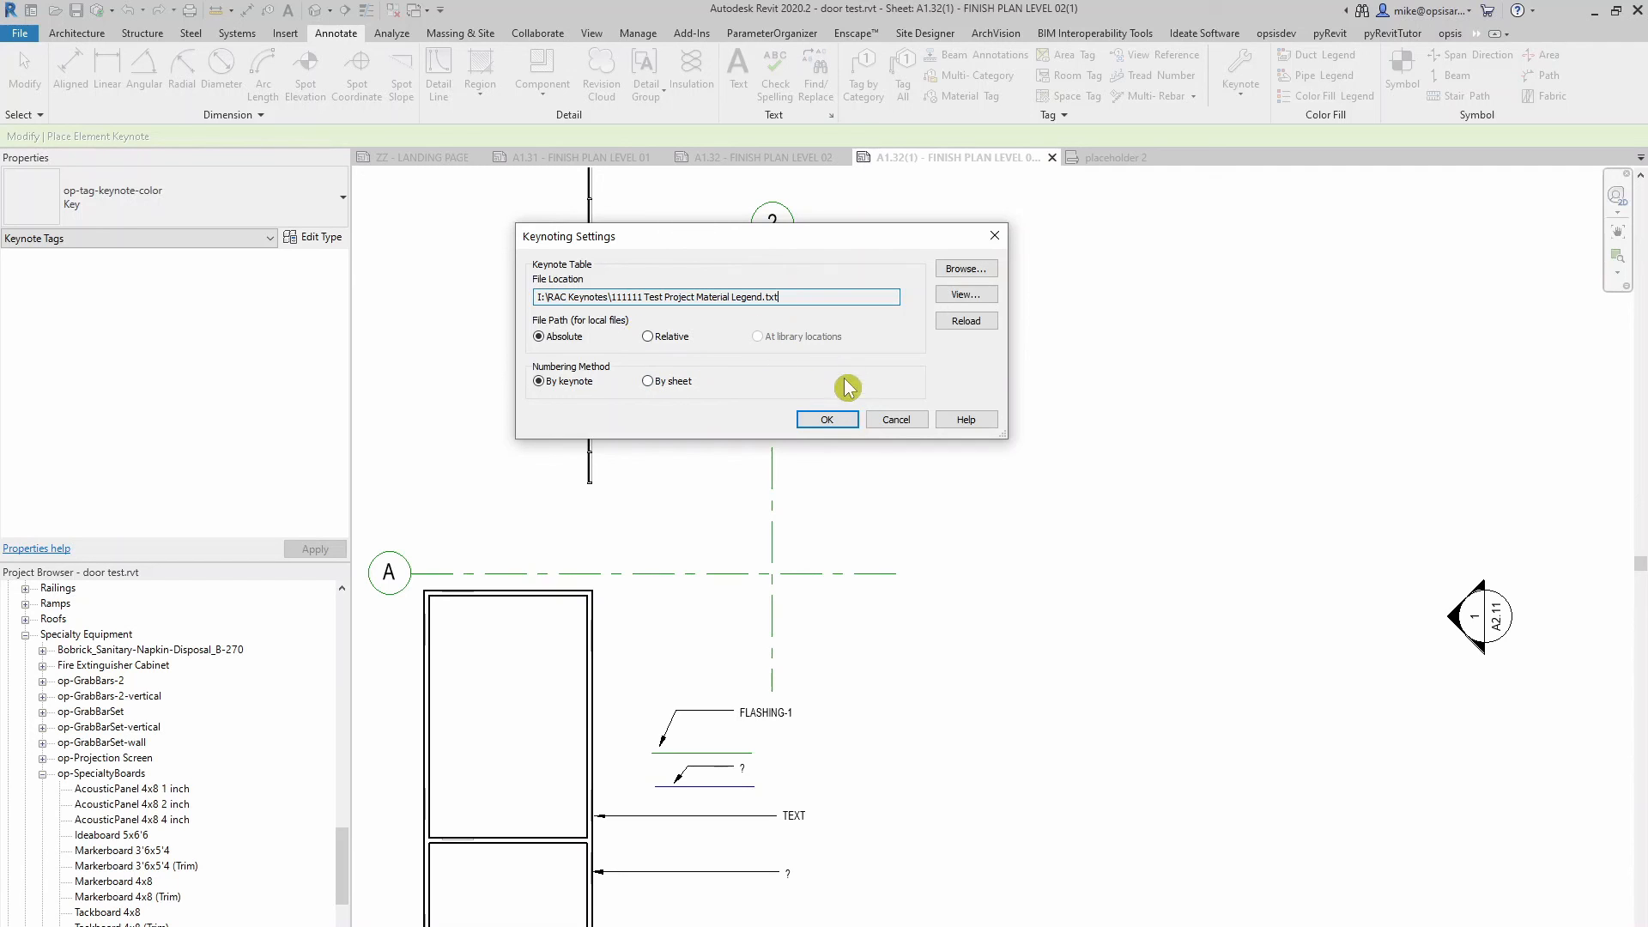
{"action": "left_click", "coordinate": [827, 420]}
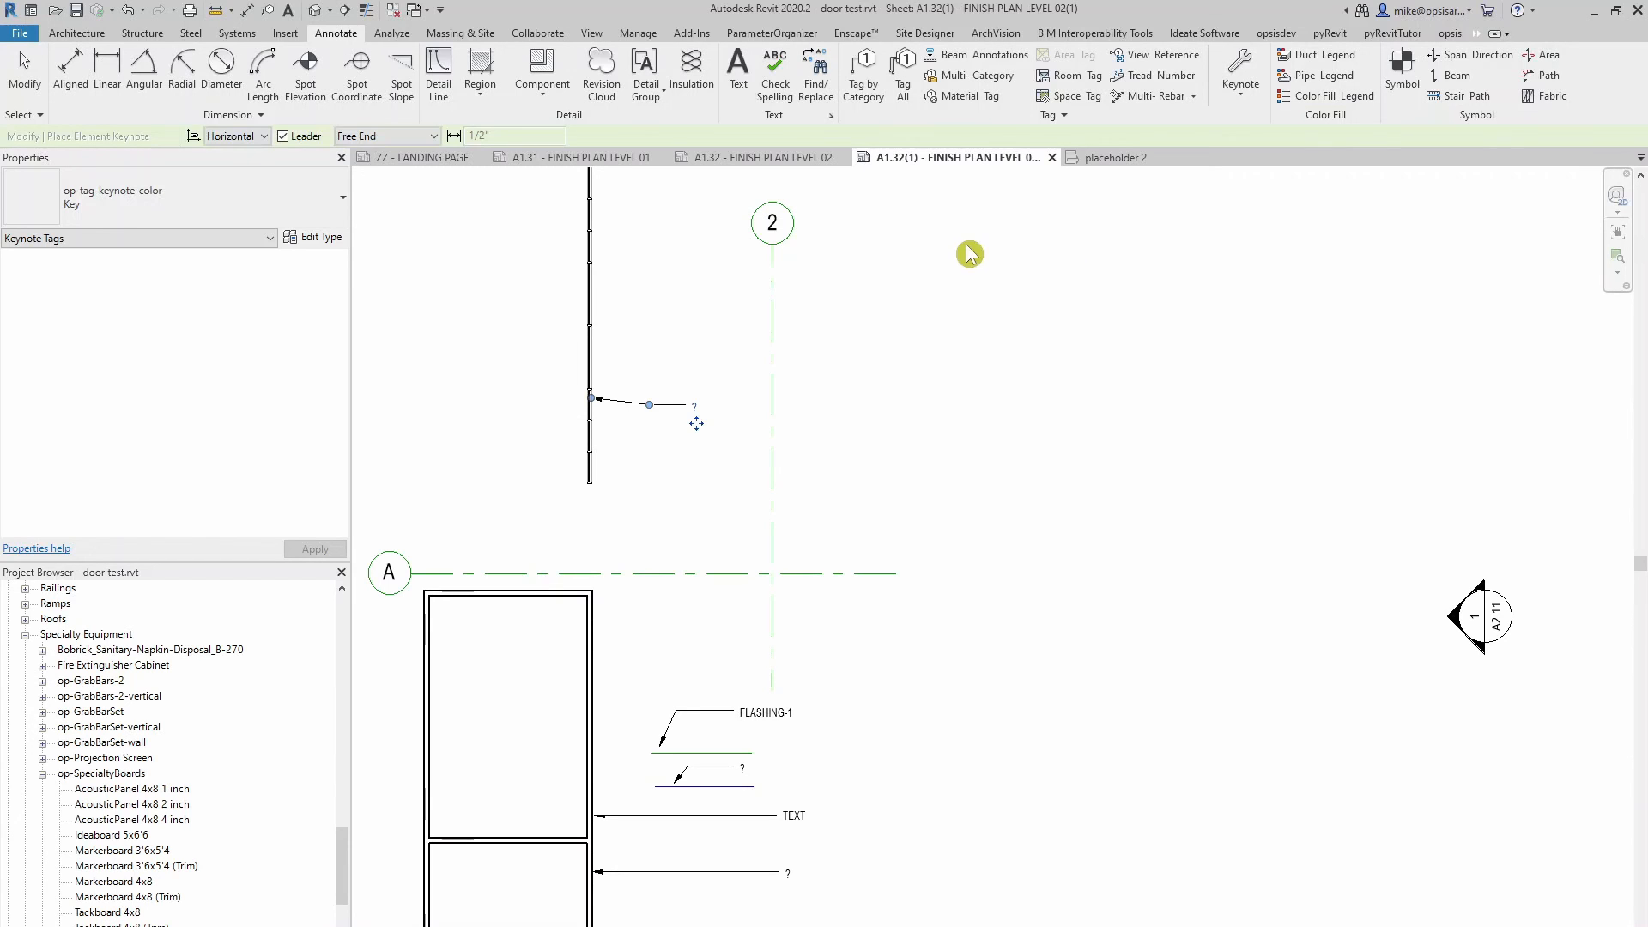